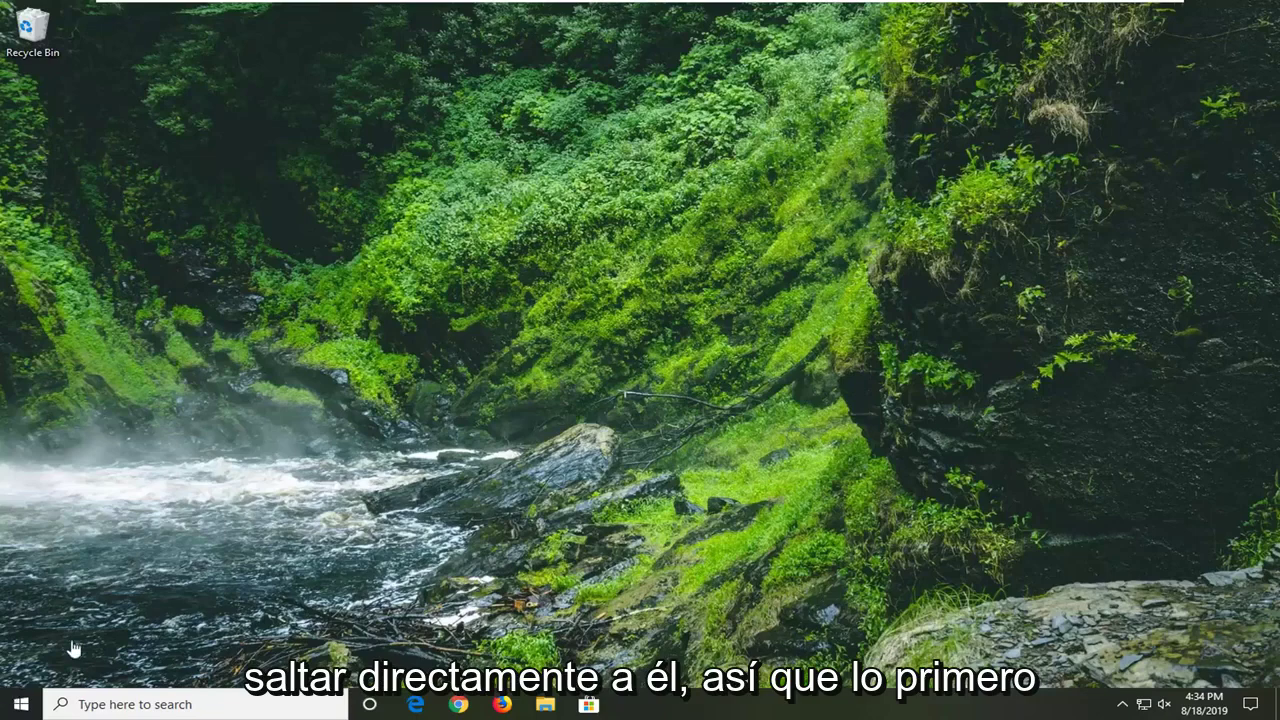
# Search the Start menu for regedit and run Registry Editor as administrator.
pyautogui.click(21, 705)
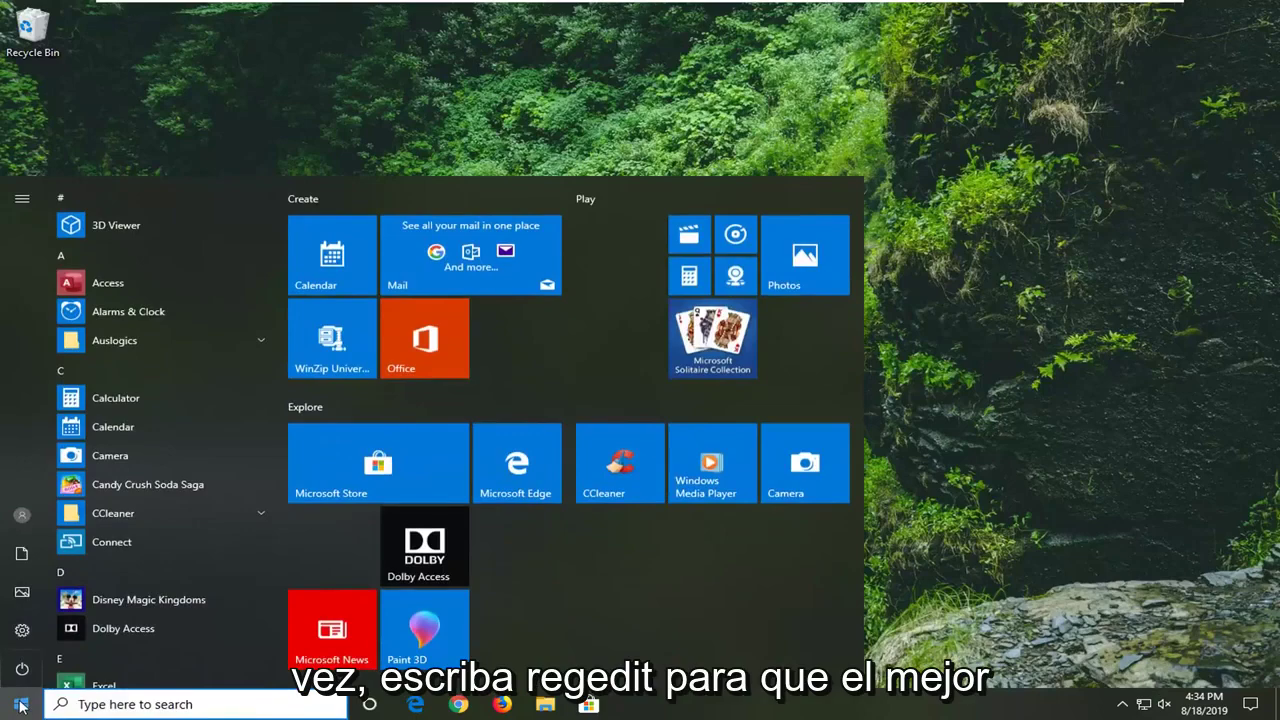
pyautogui.write('regedit')
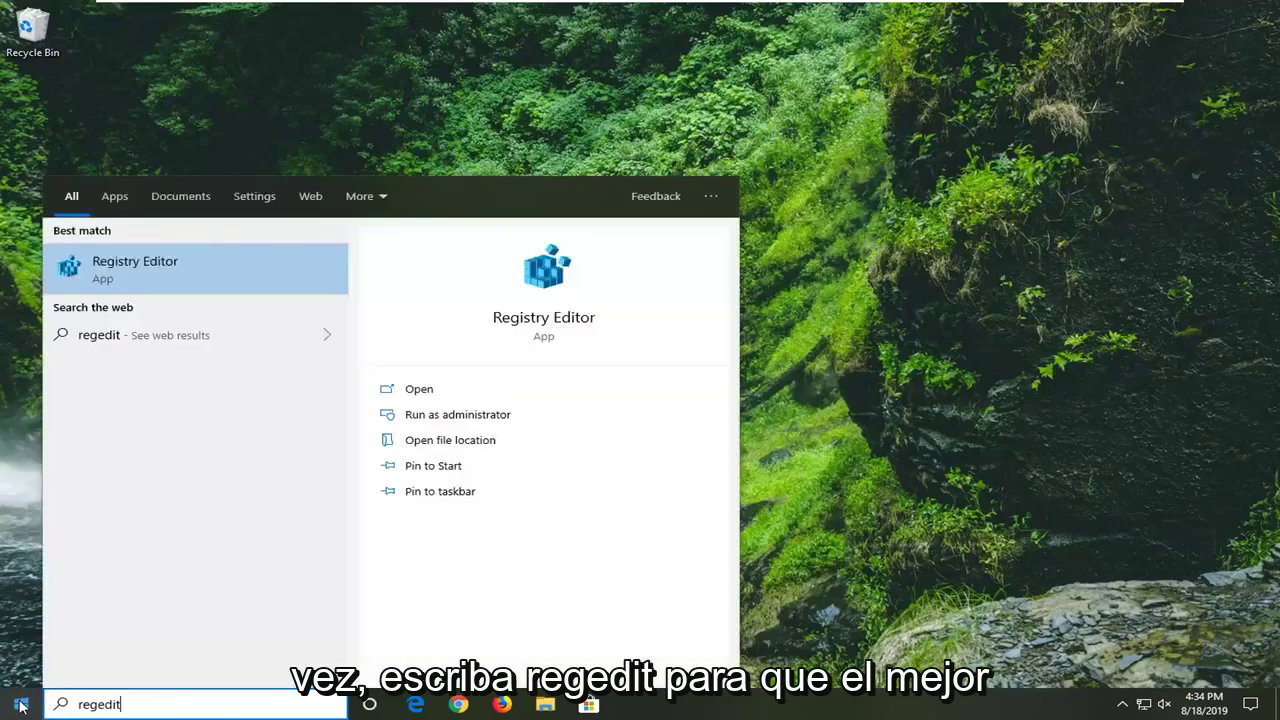
pyautogui.rightClick(130, 267)
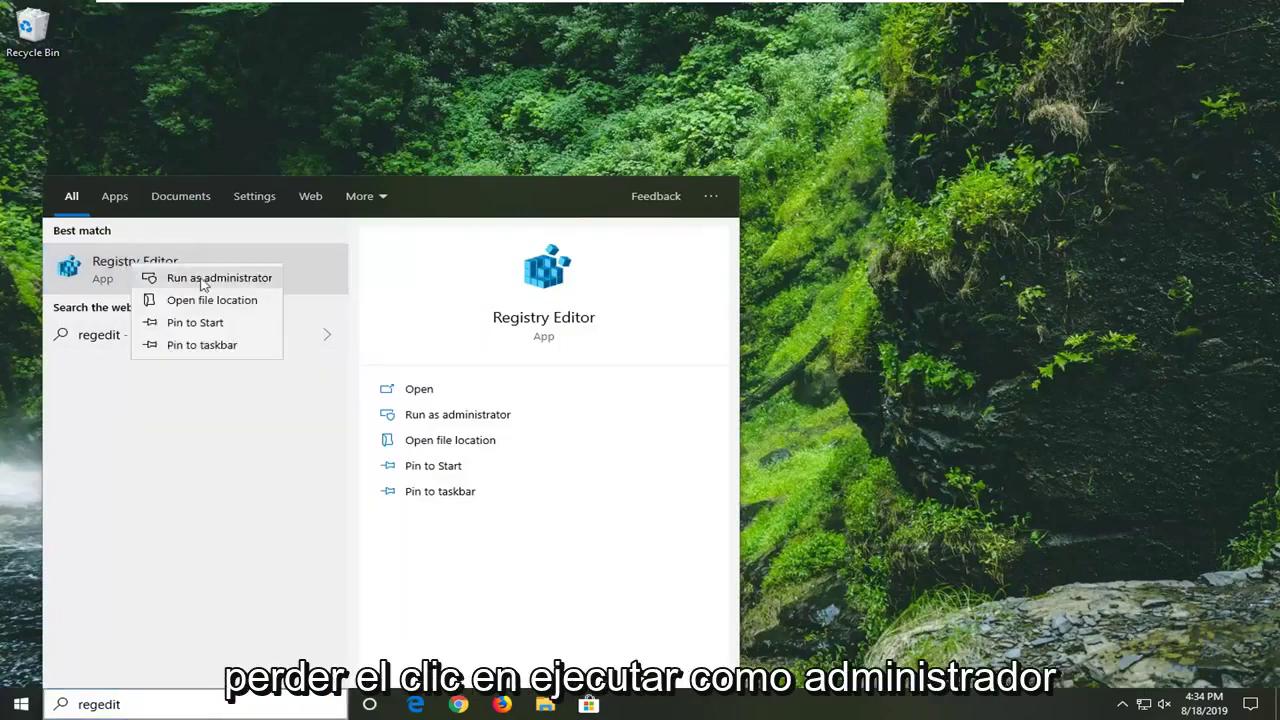
pyautogui.click(232, 285)
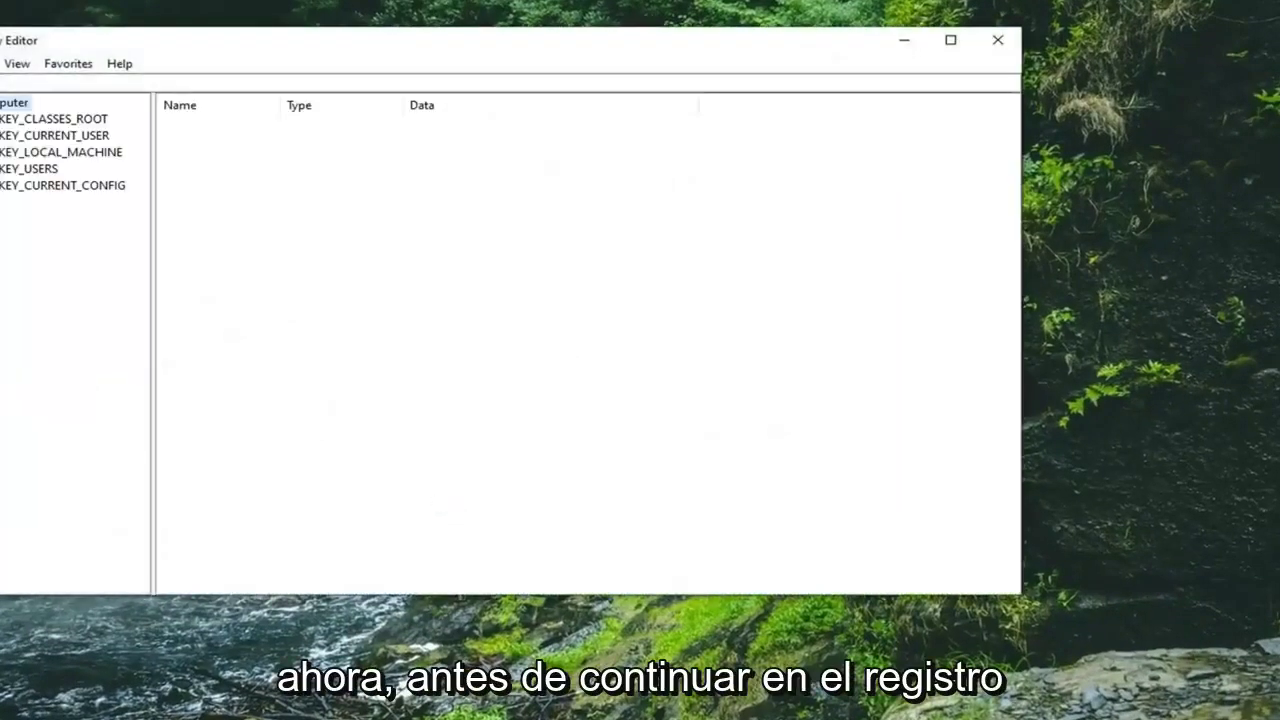
# Move the Registry Editor window fully on screen, then open and cancel the Export dialog.
pyautogui.moveTo(409, 44); pyautogui.dragTo(577, 77)
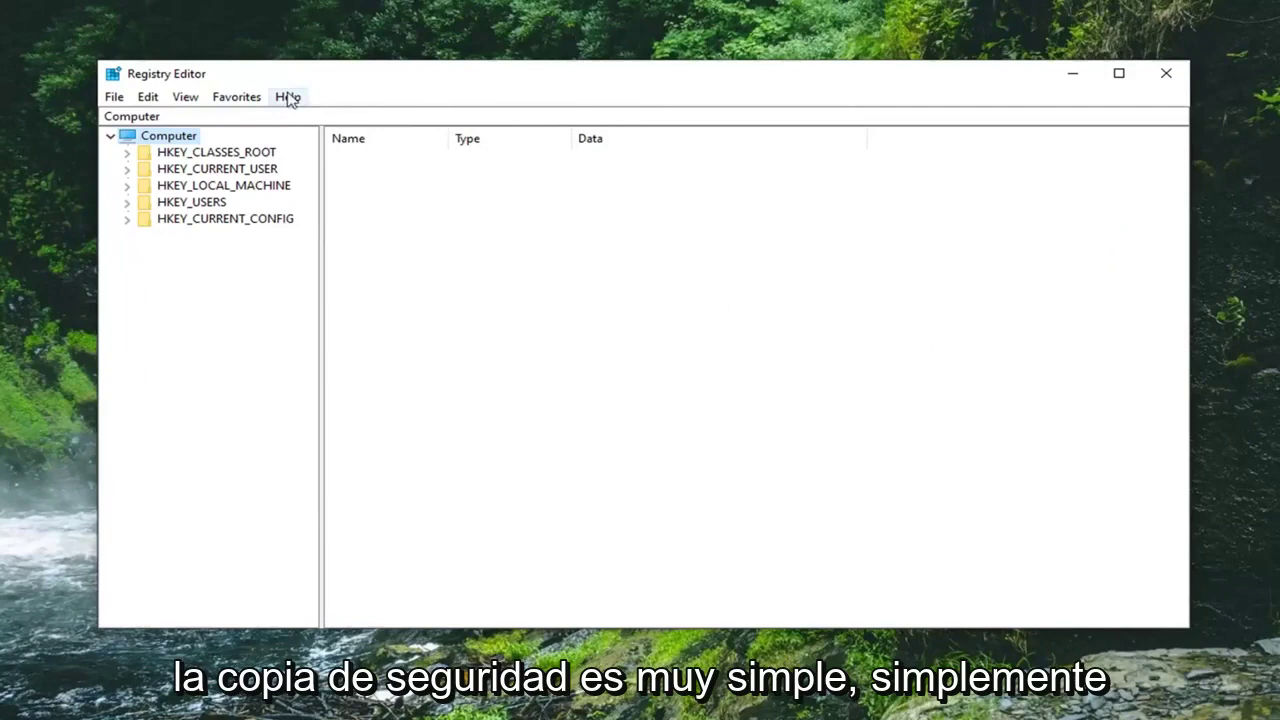
pyautogui.click(115, 98)
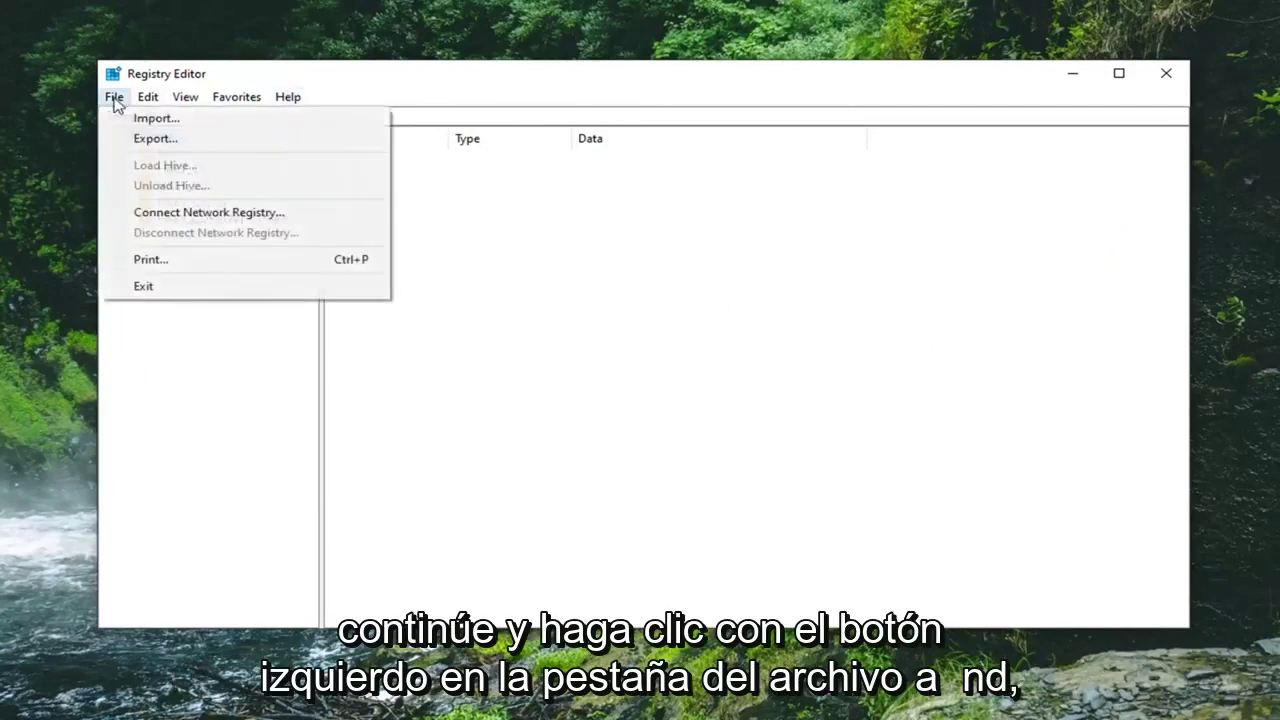
pyautogui.click(152, 139)
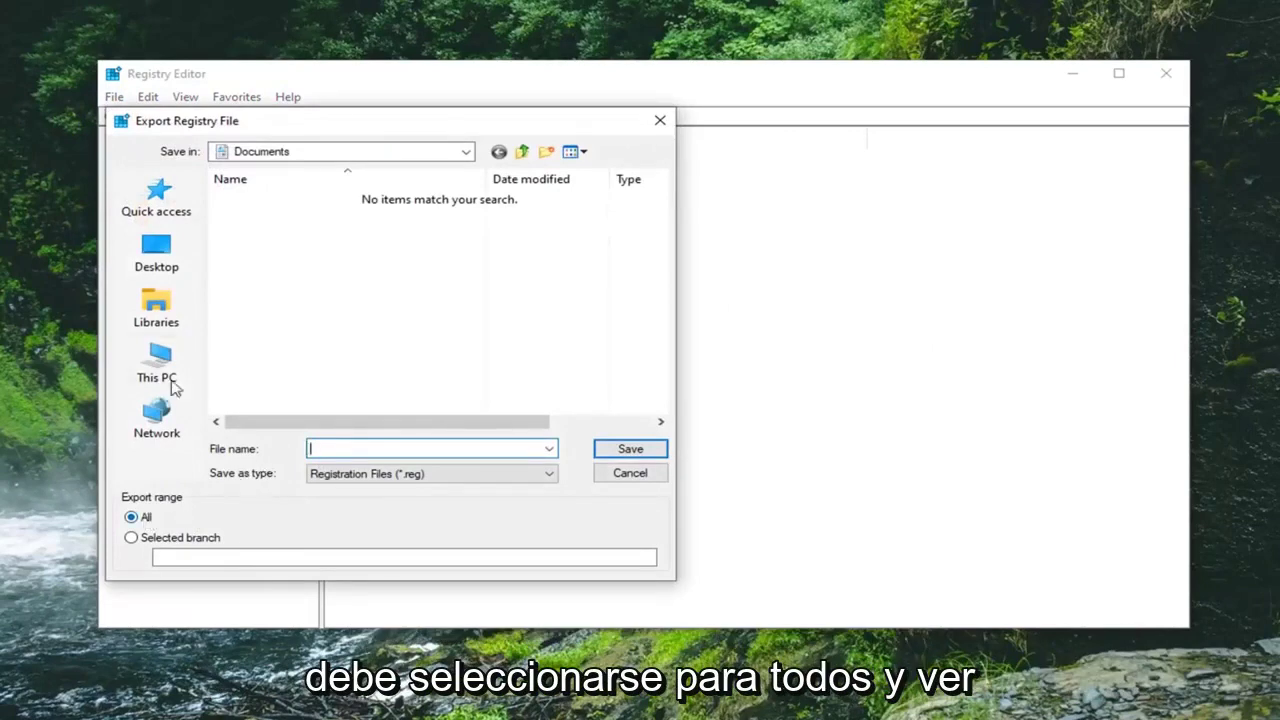
pyautogui.click(630, 473)
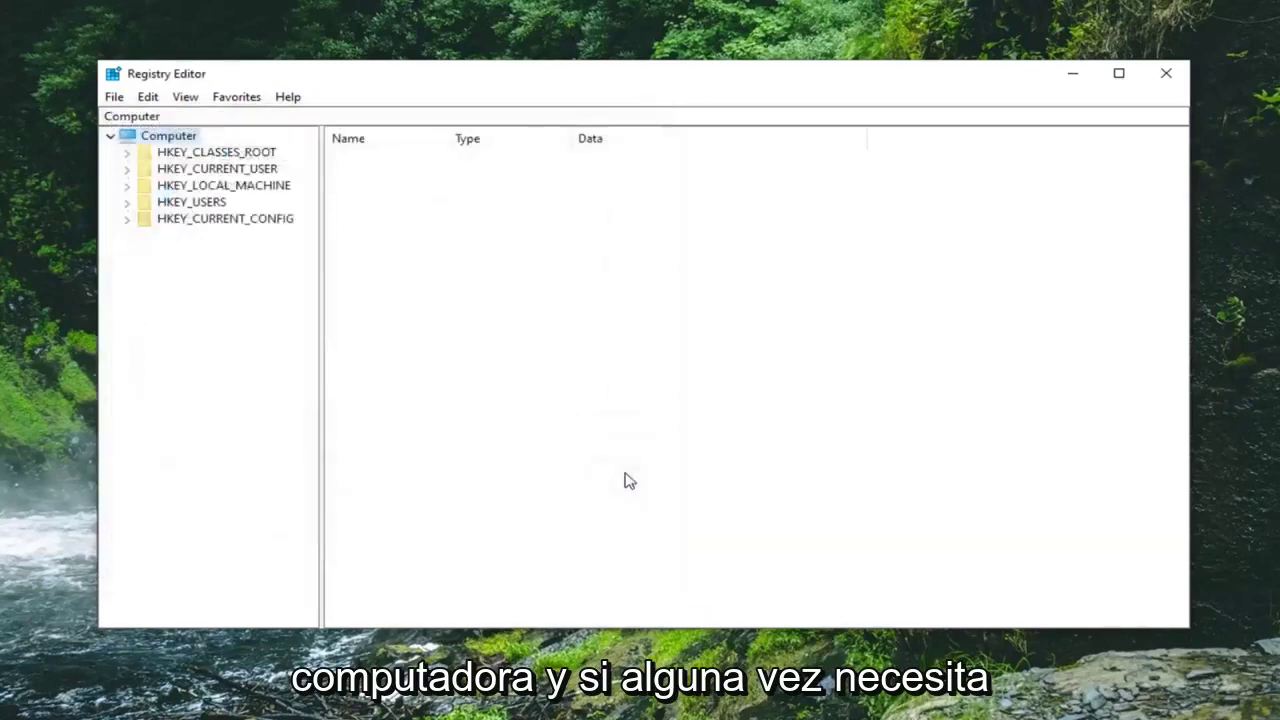
# Open the Import Registry File dialog and cancel without loading a file.
pyautogui.click(114, 97)
pyautogui.click(145, 119)
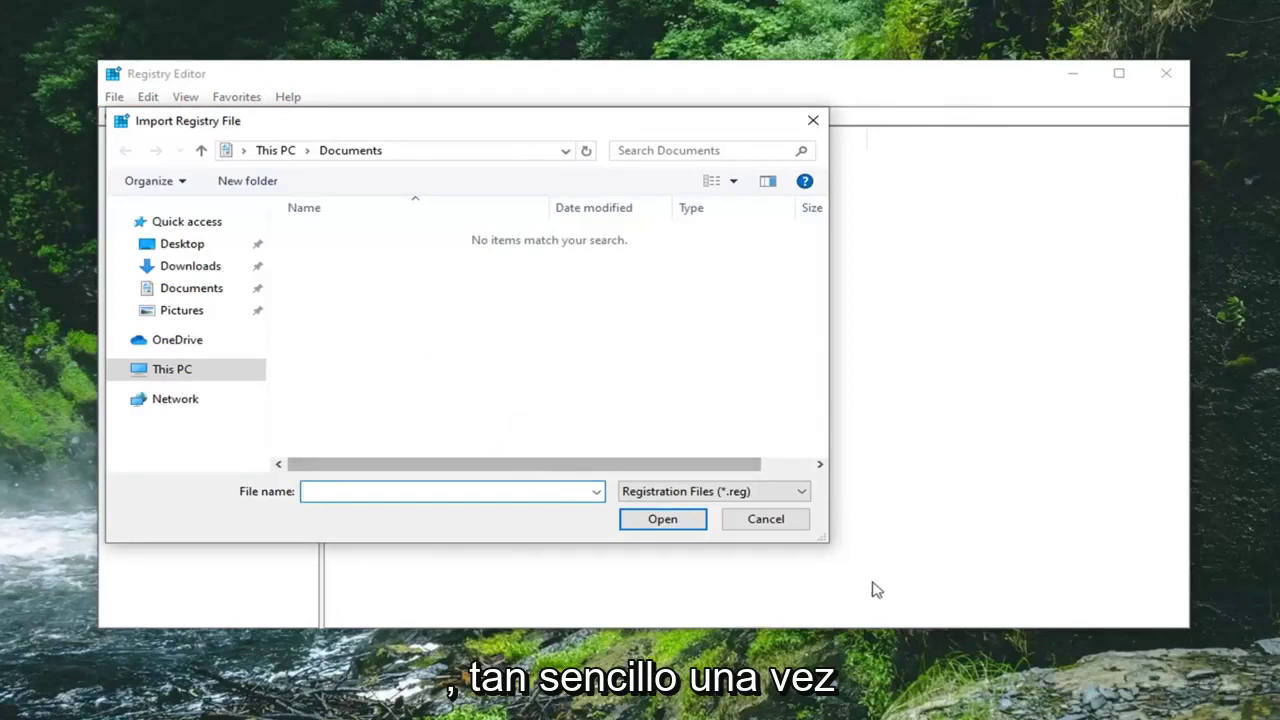
pyautogui.click(787, 527)
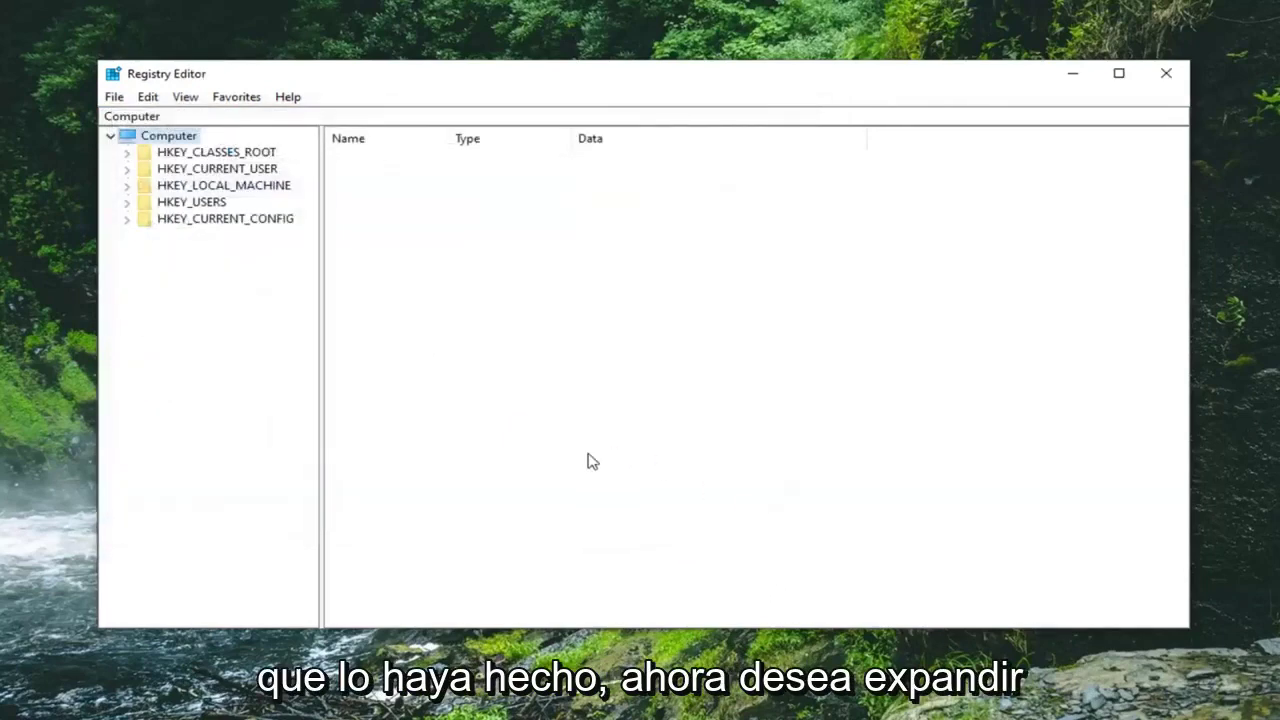
# Expand HKEY_LOCAL_MACHINE, SYSTEM, CurrentControlSet and Control in the key tree.
pyautogui.click(250, 187)
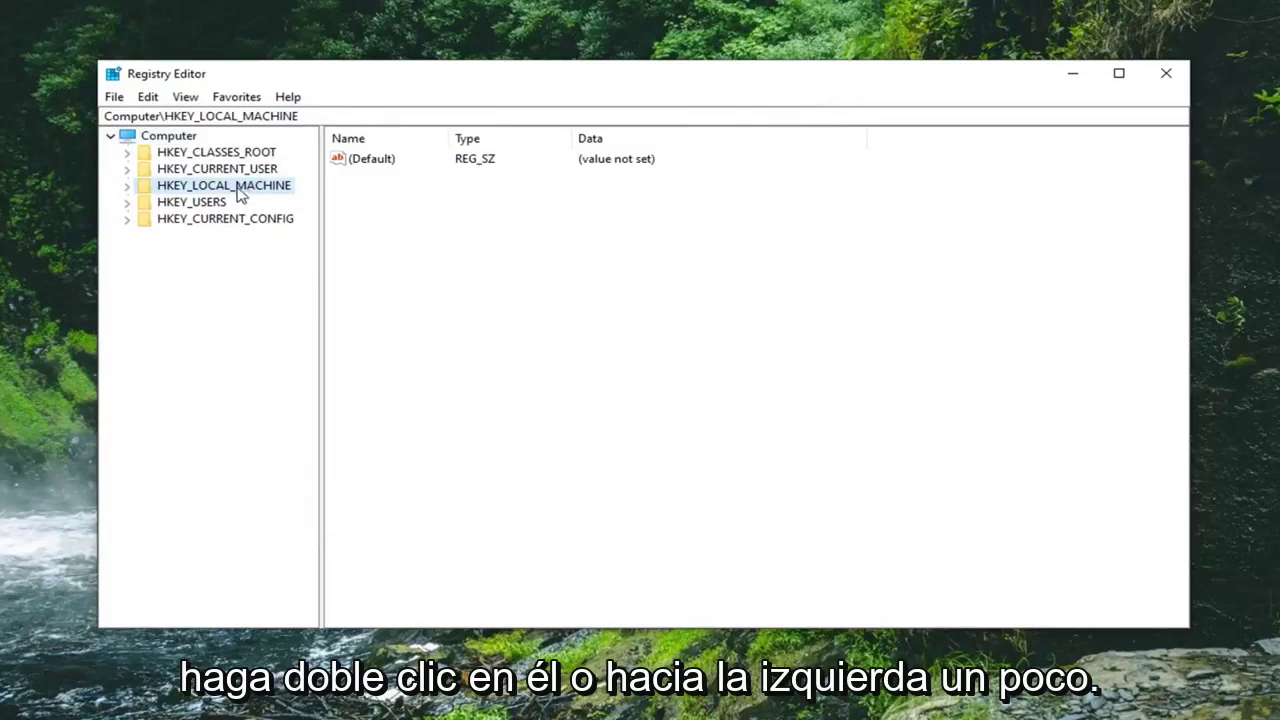
pyautogui.doubleClick(165, 190)
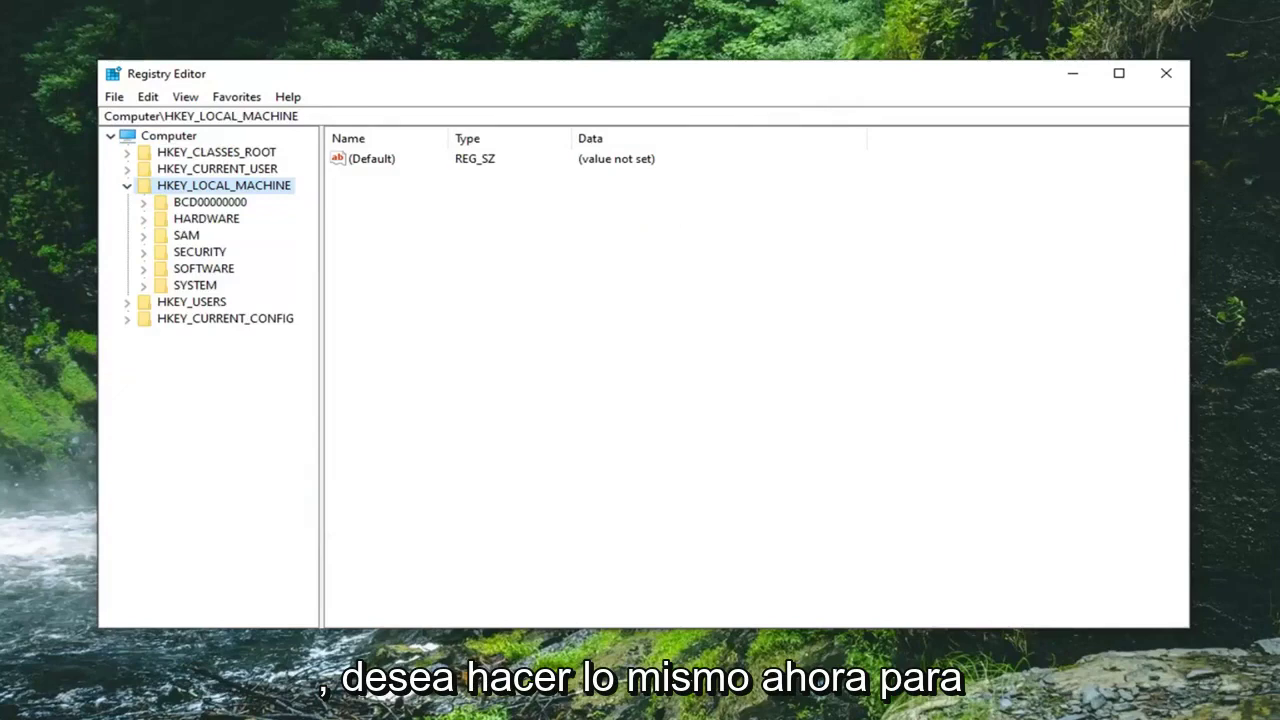
pyautogui.doubleClick(196, 286)
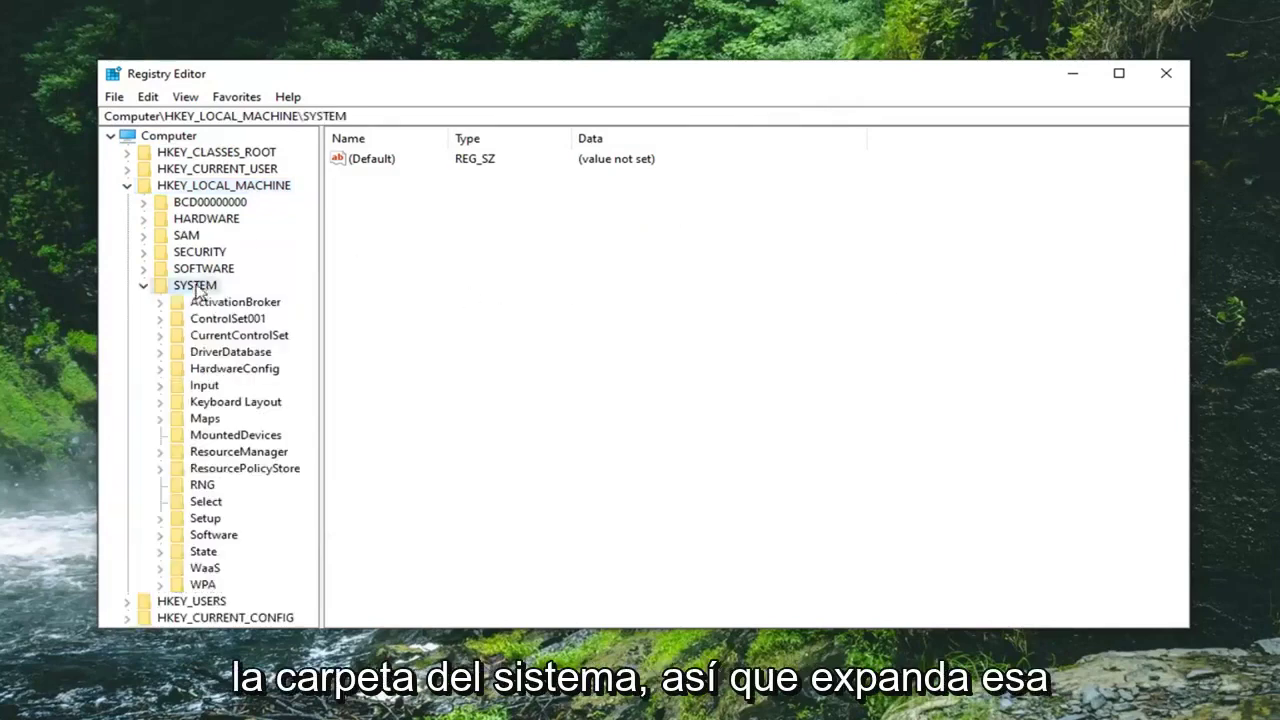
pyautogui.doubleClick(241, 337)
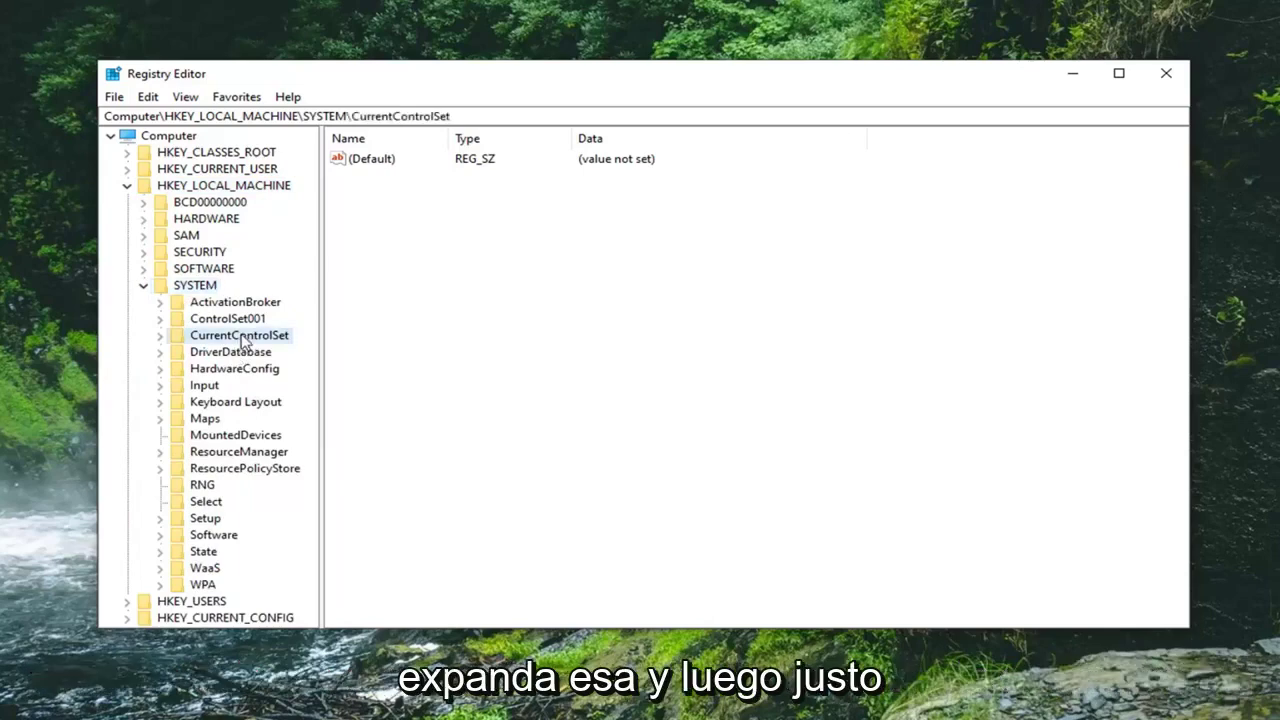
pyautogui.click(224, 355)
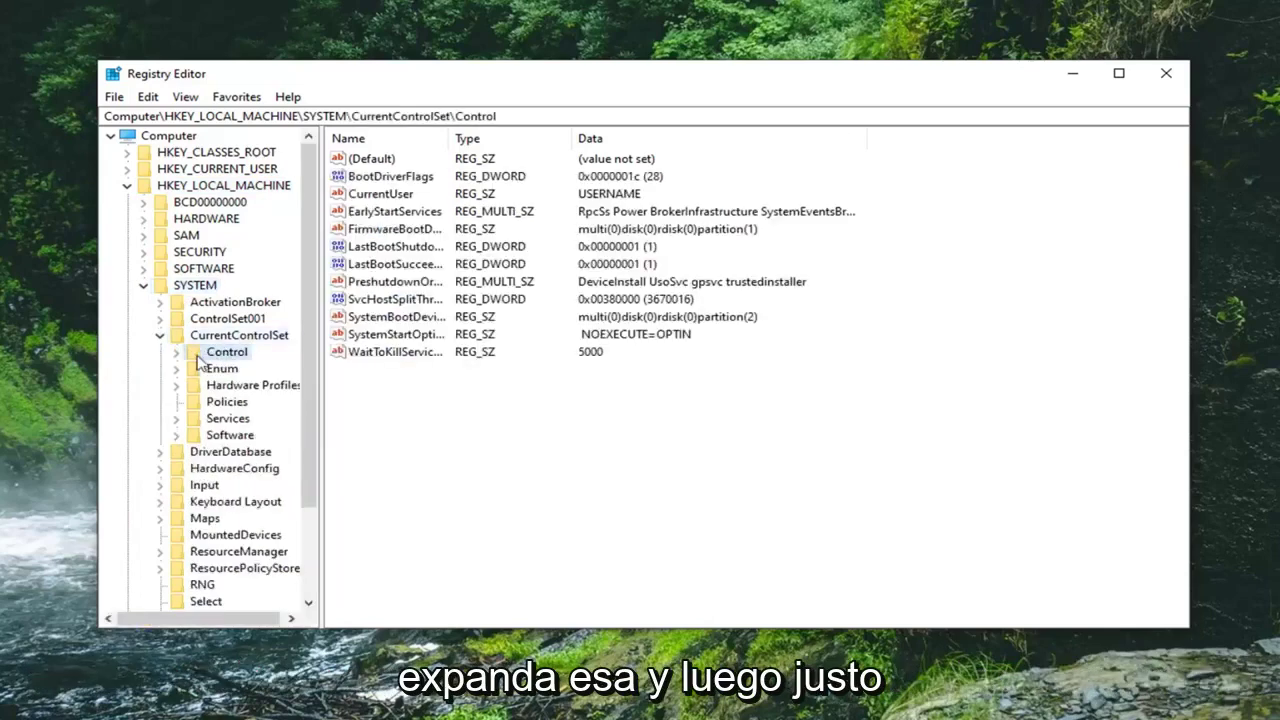
pyautogui.doubleClick(222, 354)
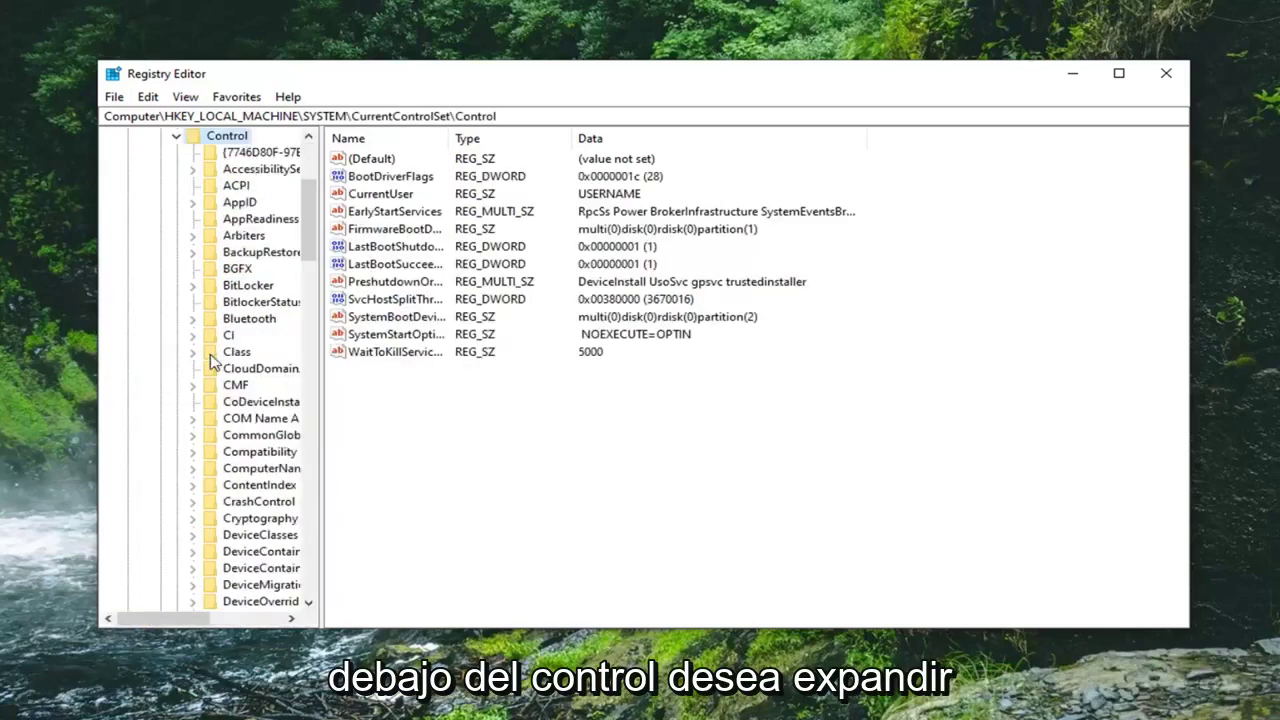
# Widen the key tree pane, then locate and expand the GraphicsDrivers key.
pyautogui.moveTo(322, 355); pyautogui.dragTo(488, 355)
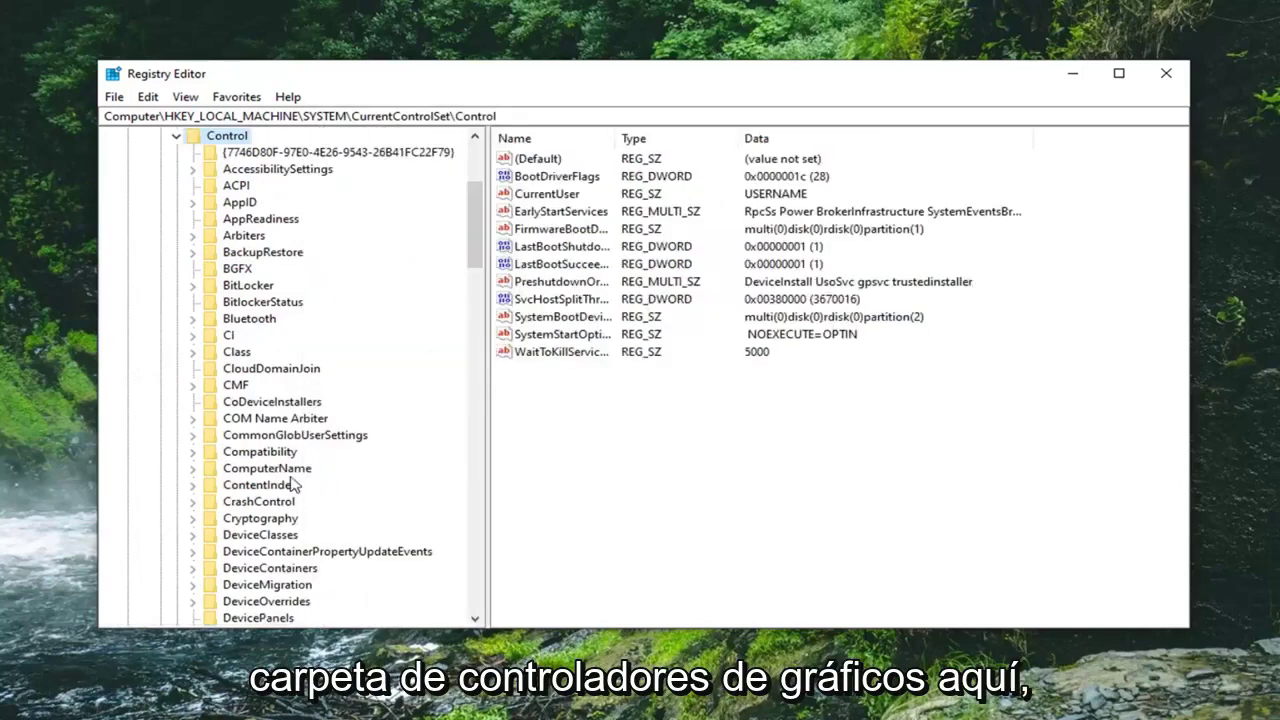
pyautogui.scroll(-2, 290, 470)
pyautogui.scroll(-2, 285, 475)
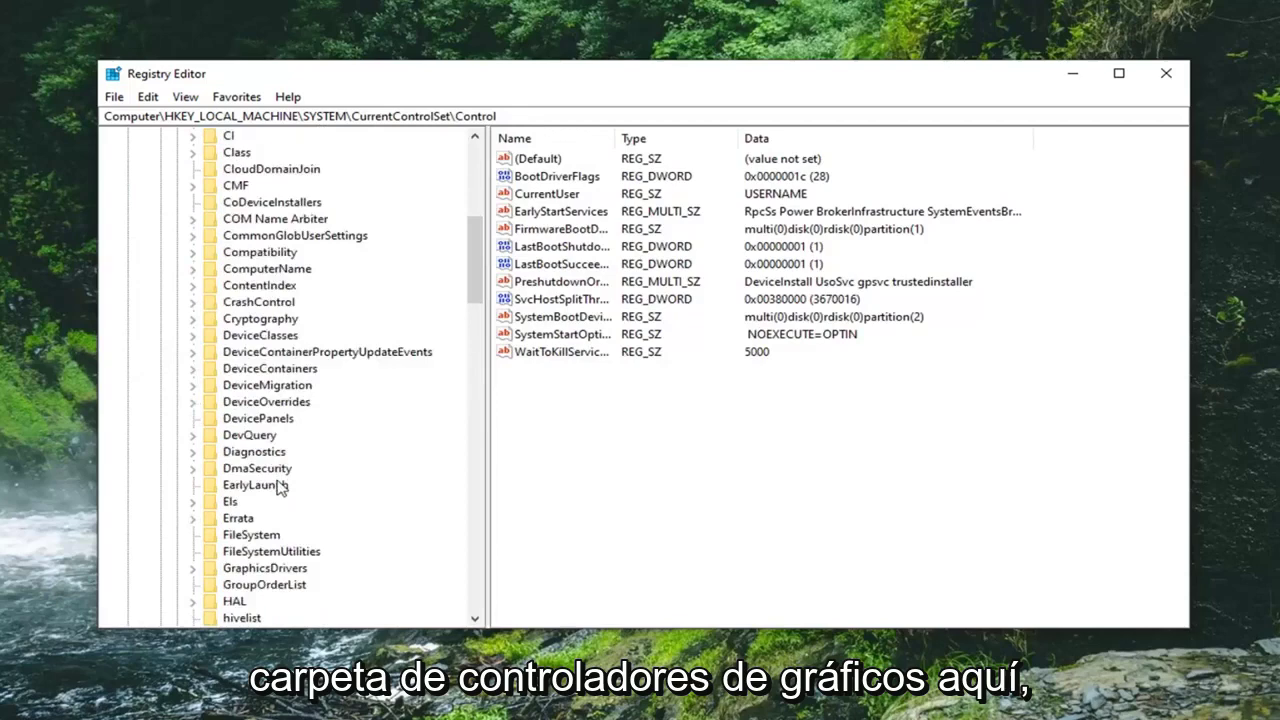
pyautogui.scroll(-3, 278, 480)
pyautogui.click(272, 420)
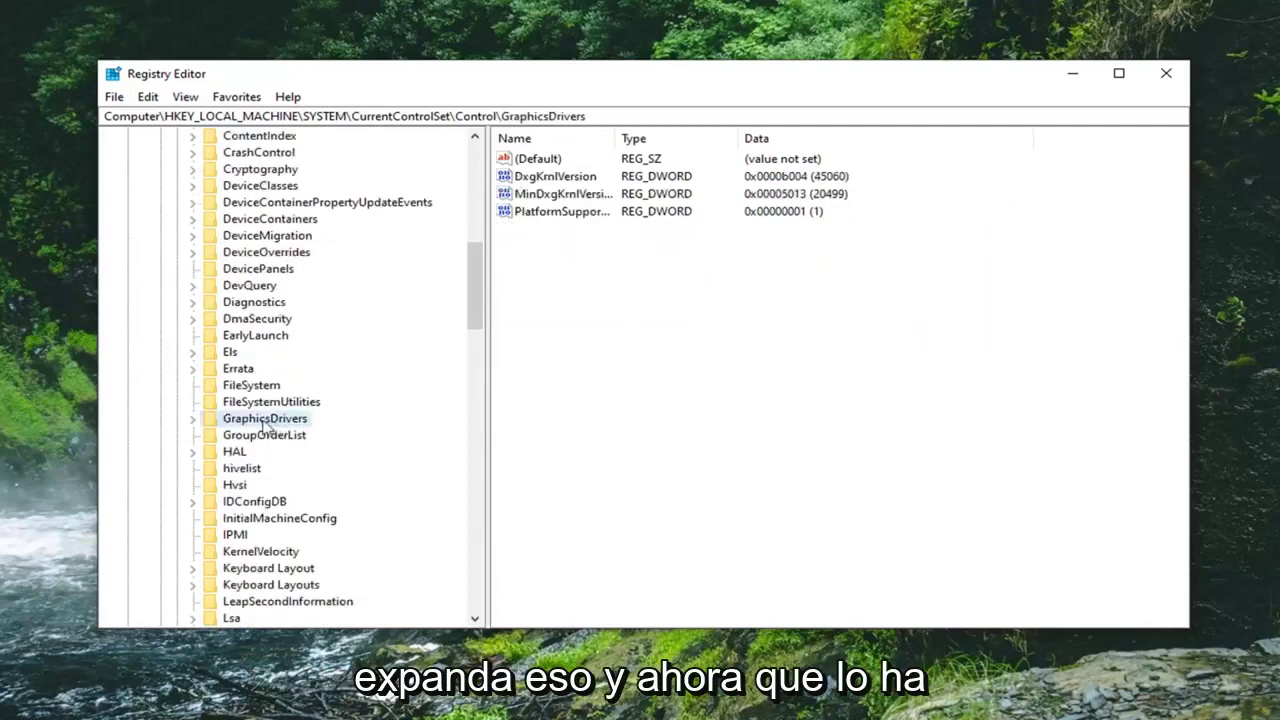
pyautogui.click(193, 420)
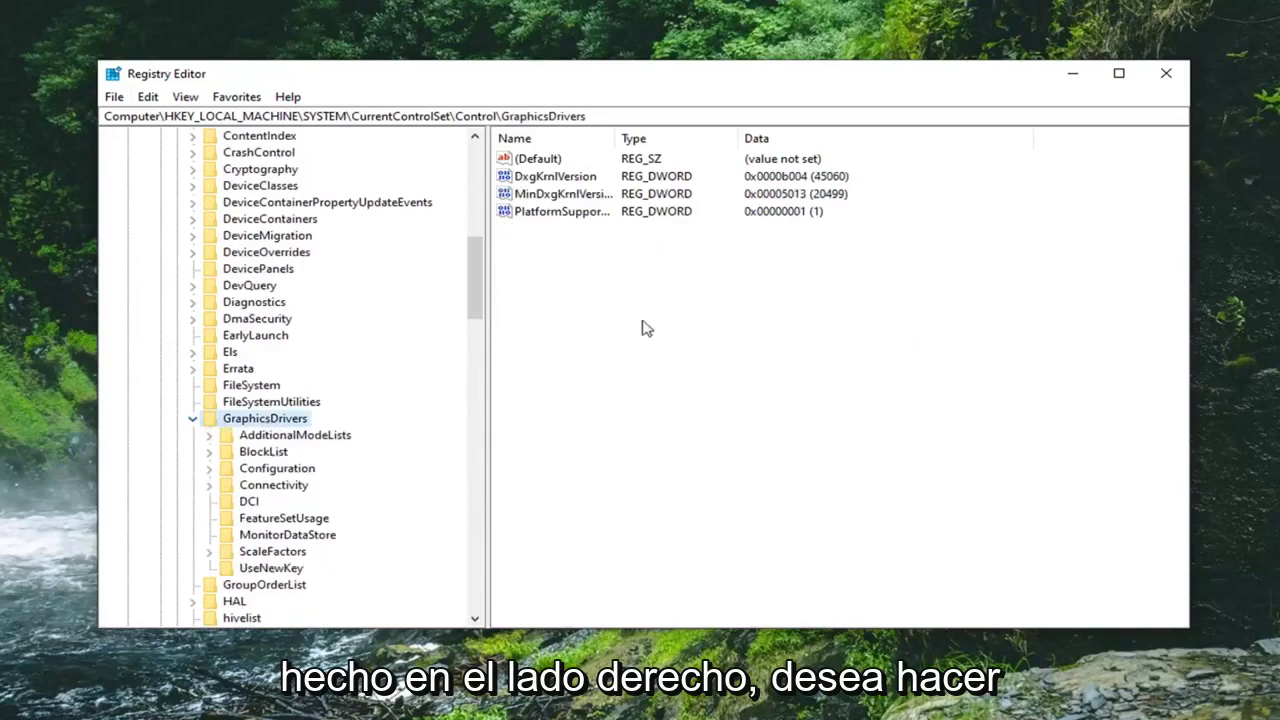
# Add a new 32-bit DWORD value named TdrLevel under GraphicsDrivers.
pyautogui.rightClick(535, 257)
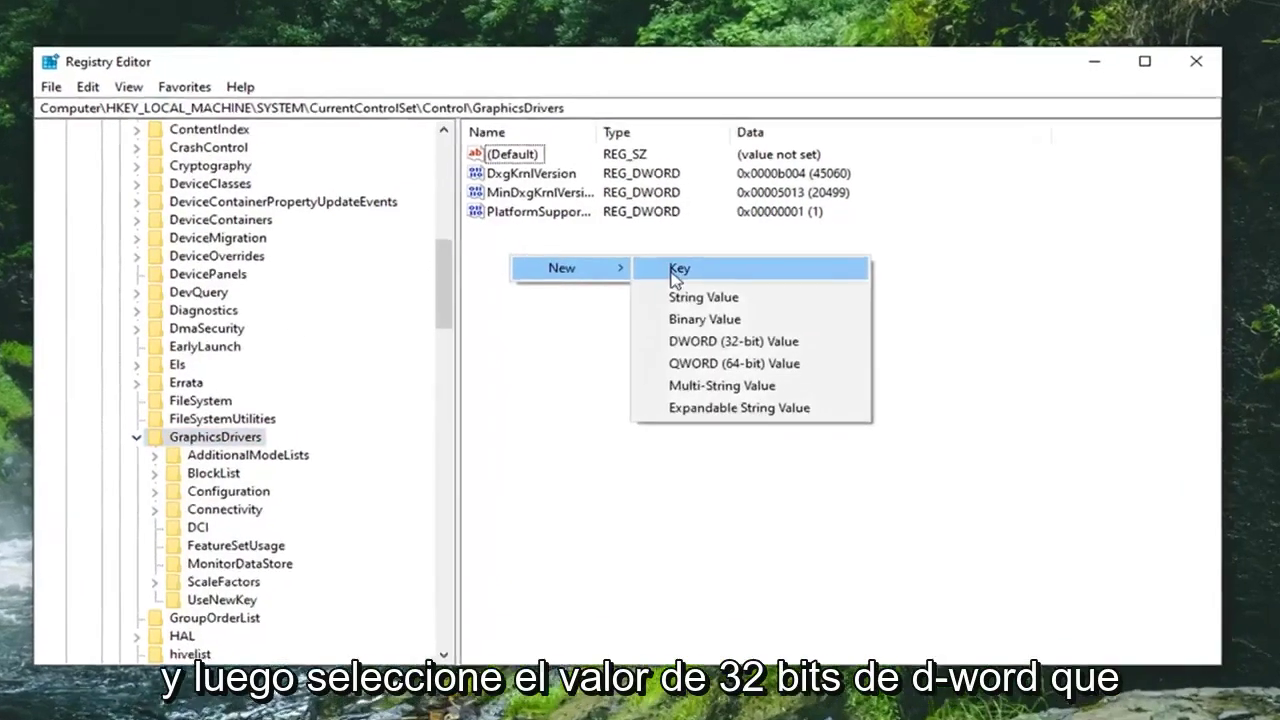
pyautogui.moveTo(480, 288)
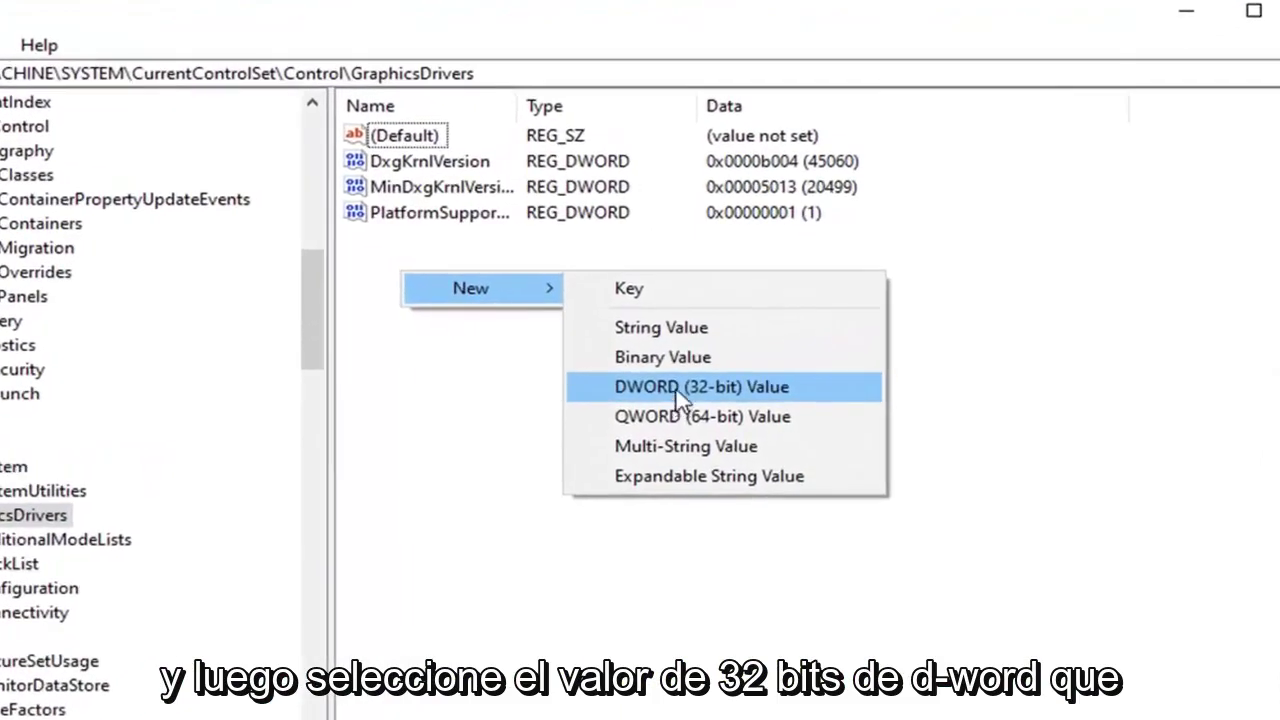
pyautogui.click(680, 398)
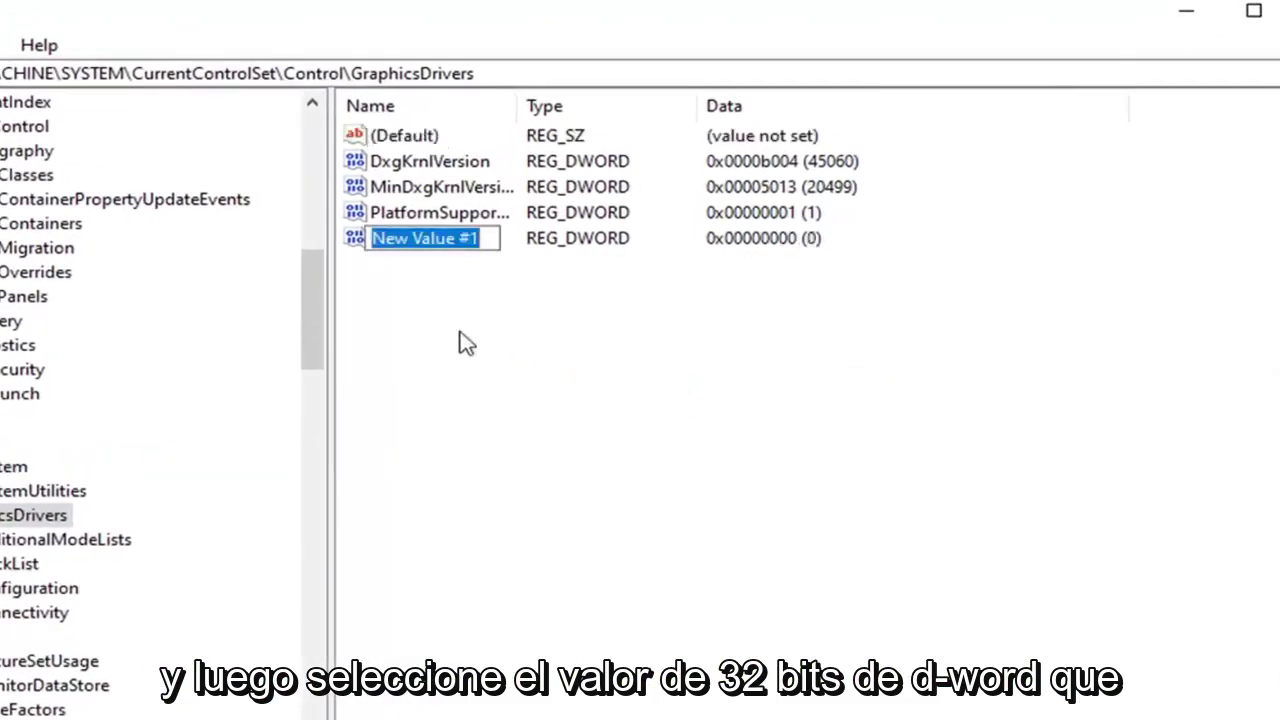
pyautogui.write('Td')
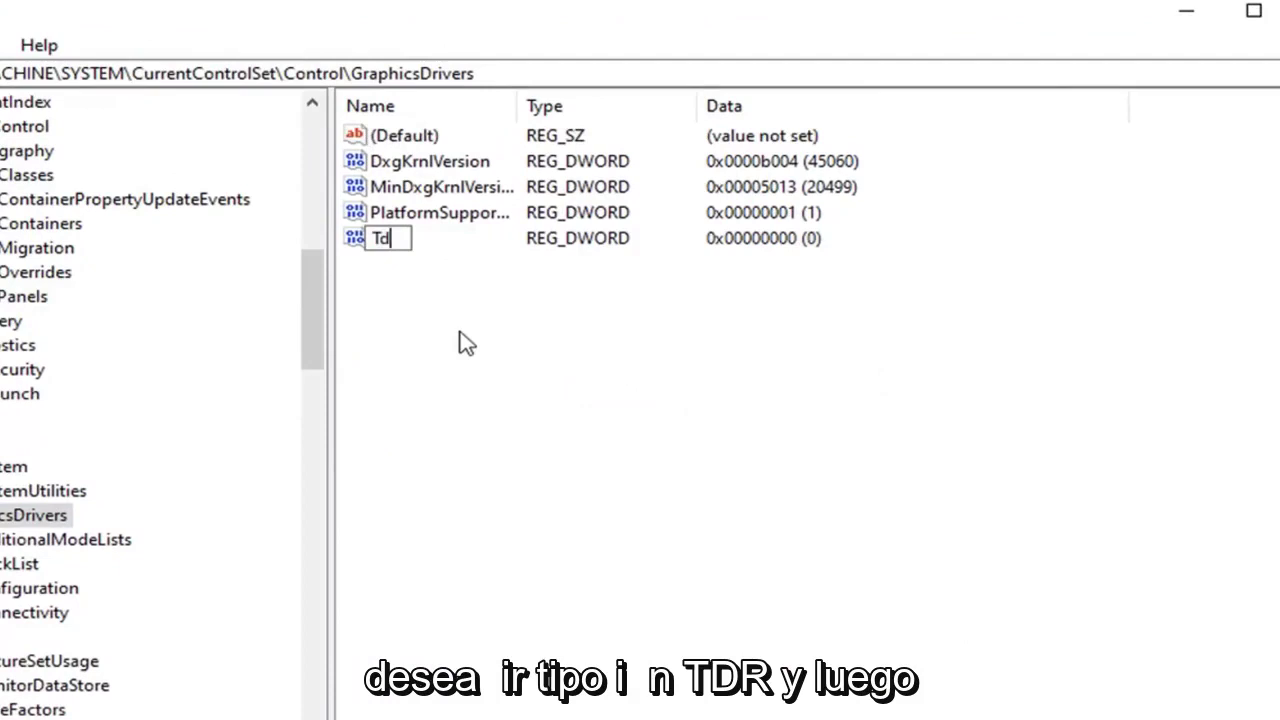
pyautogui.write('r')
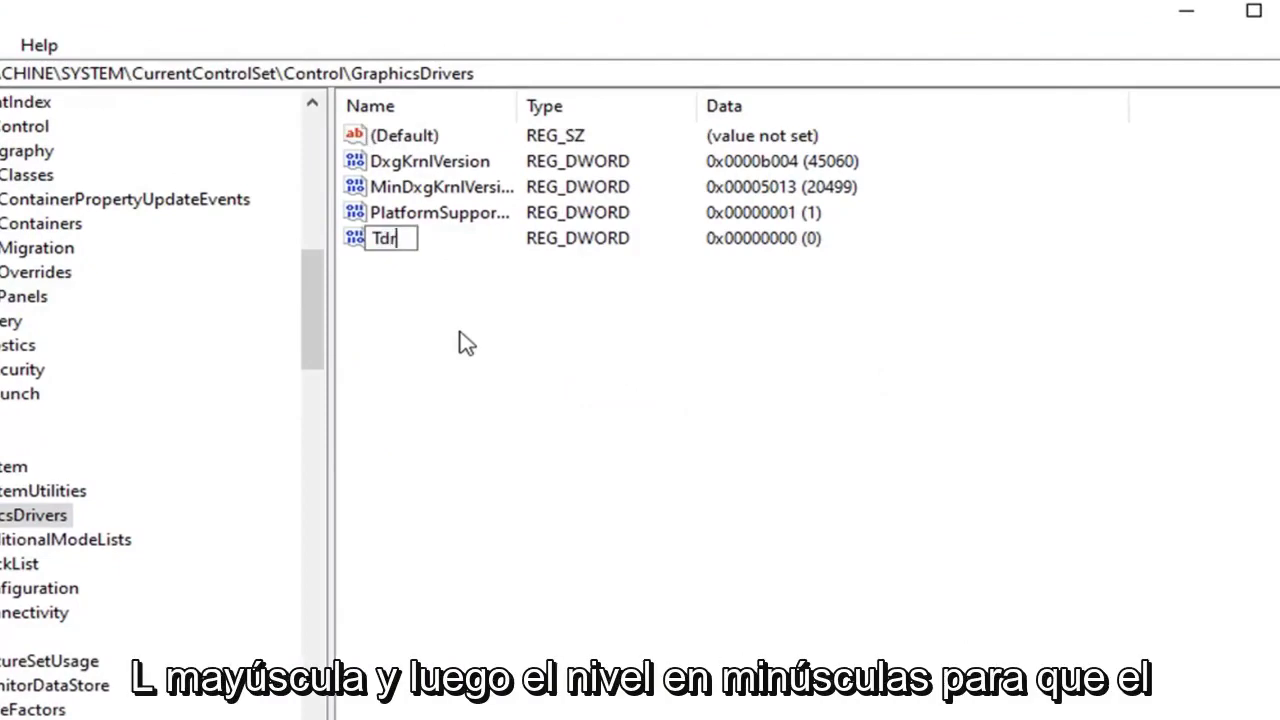
pyautogui.write('Le')
pyautogui.write('vel')
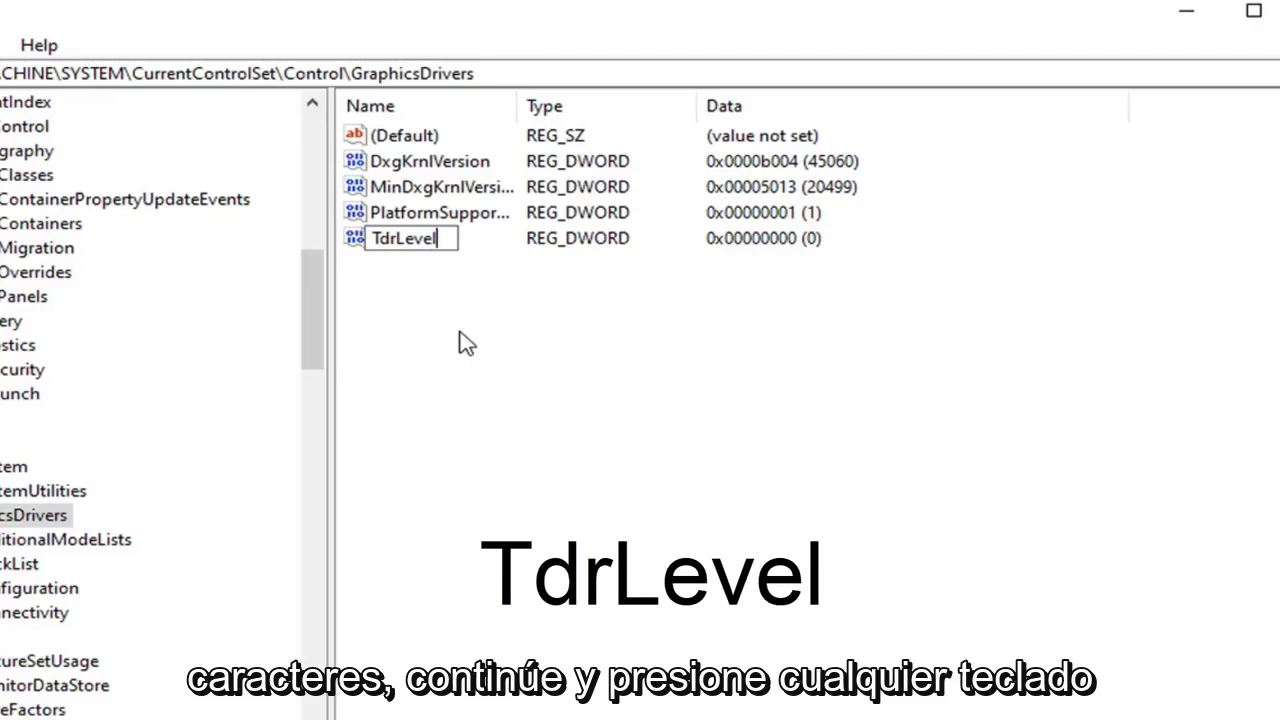
pyautogui.press('Return')
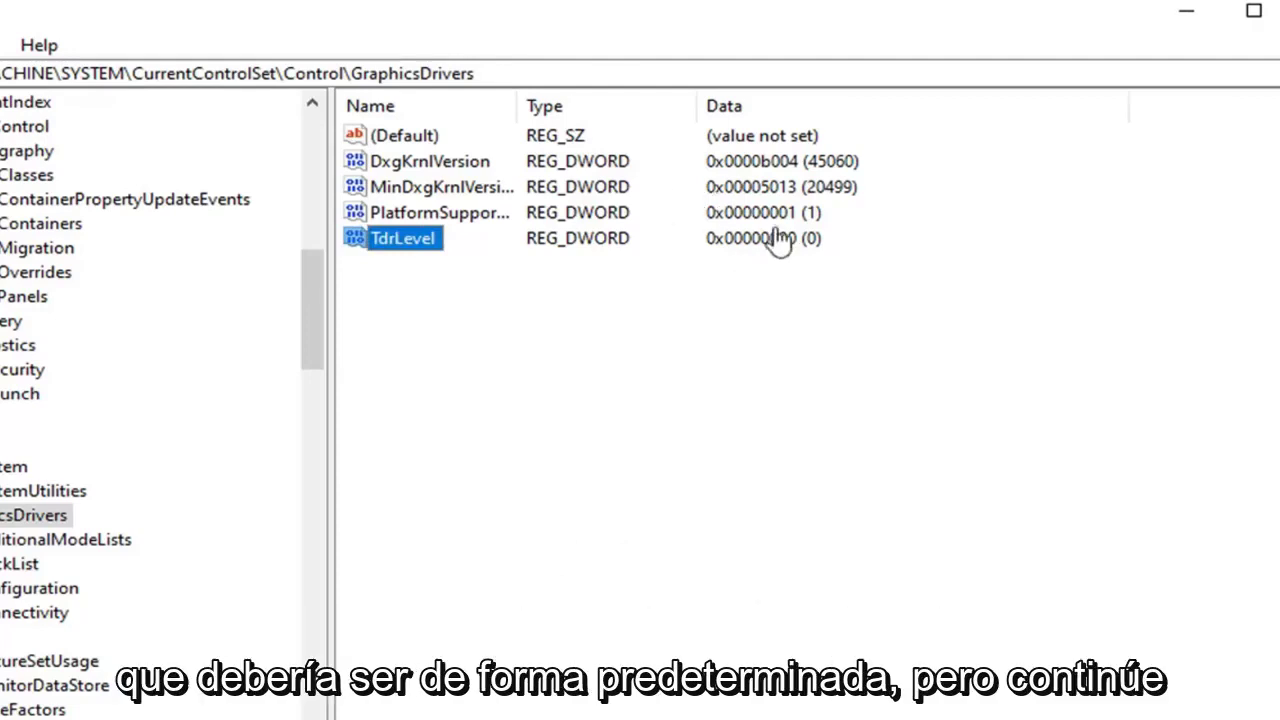
# Confirm TdrLevel's value data is 0 with Hexadecimal base and accept it.
pyautogui.doubleClick(405, 245)
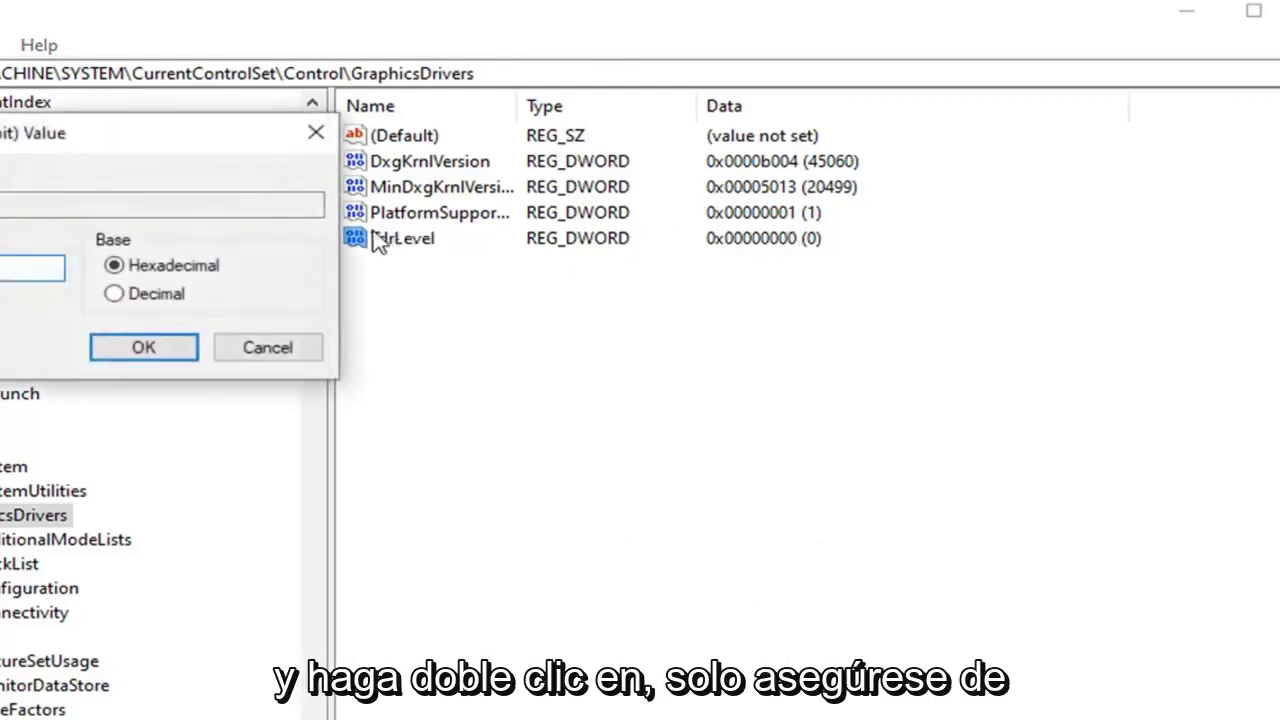
pyautogui.moveTo(163, 143); pyautogui.dragTo(565, 240)
pyautogui.click(275, 363)
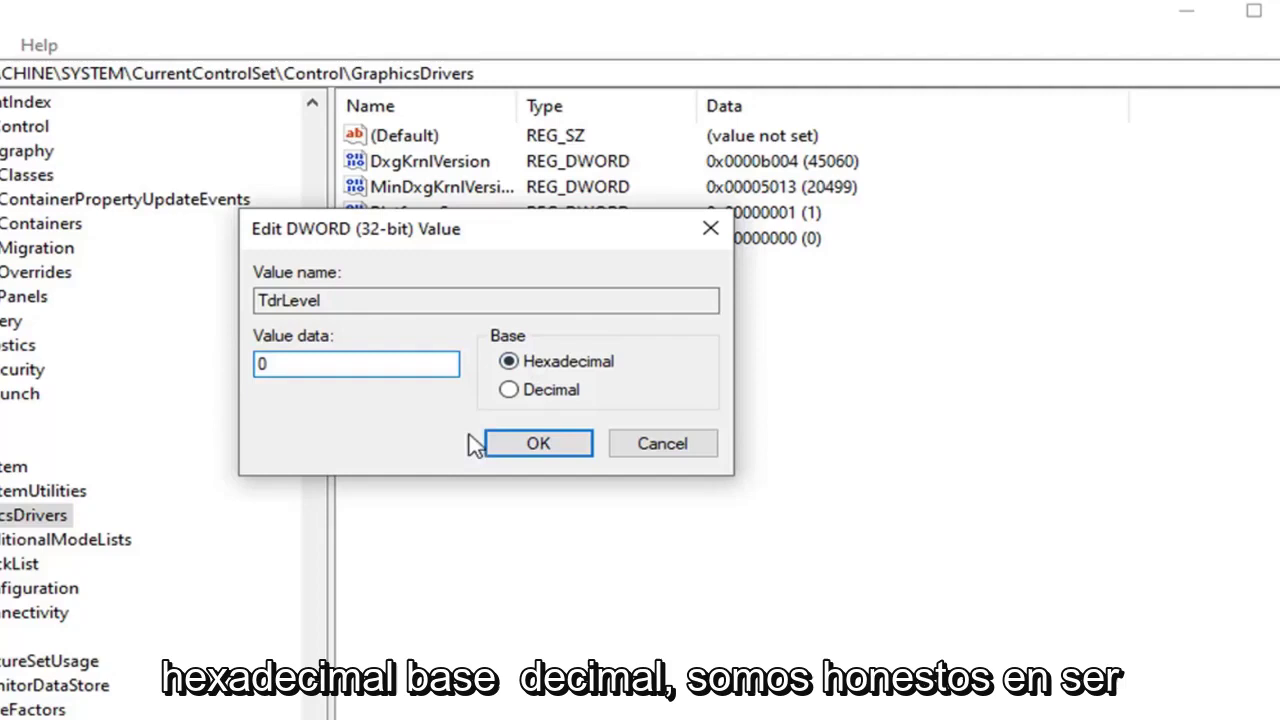
pyautogui.click(515, 392)
pyautogui.click(512, 362)
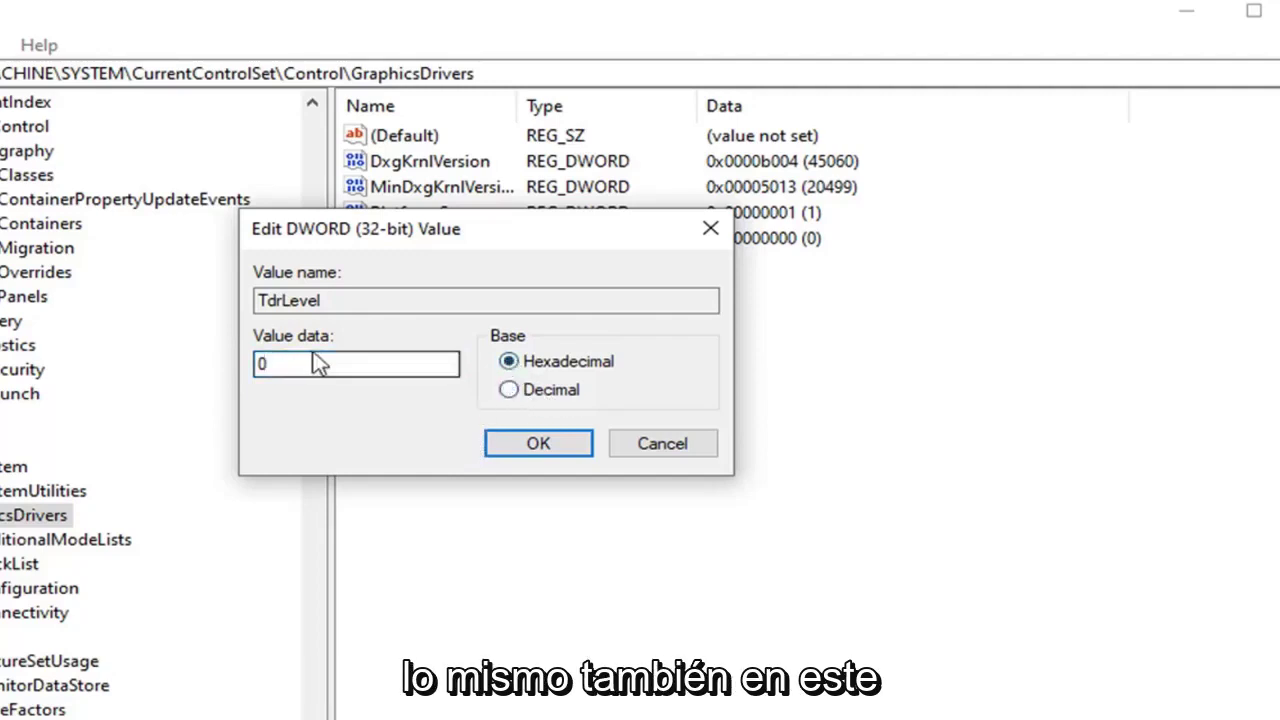
pyautogui.moveTo(344, 236); pyautogui.dragTo(435, 316)
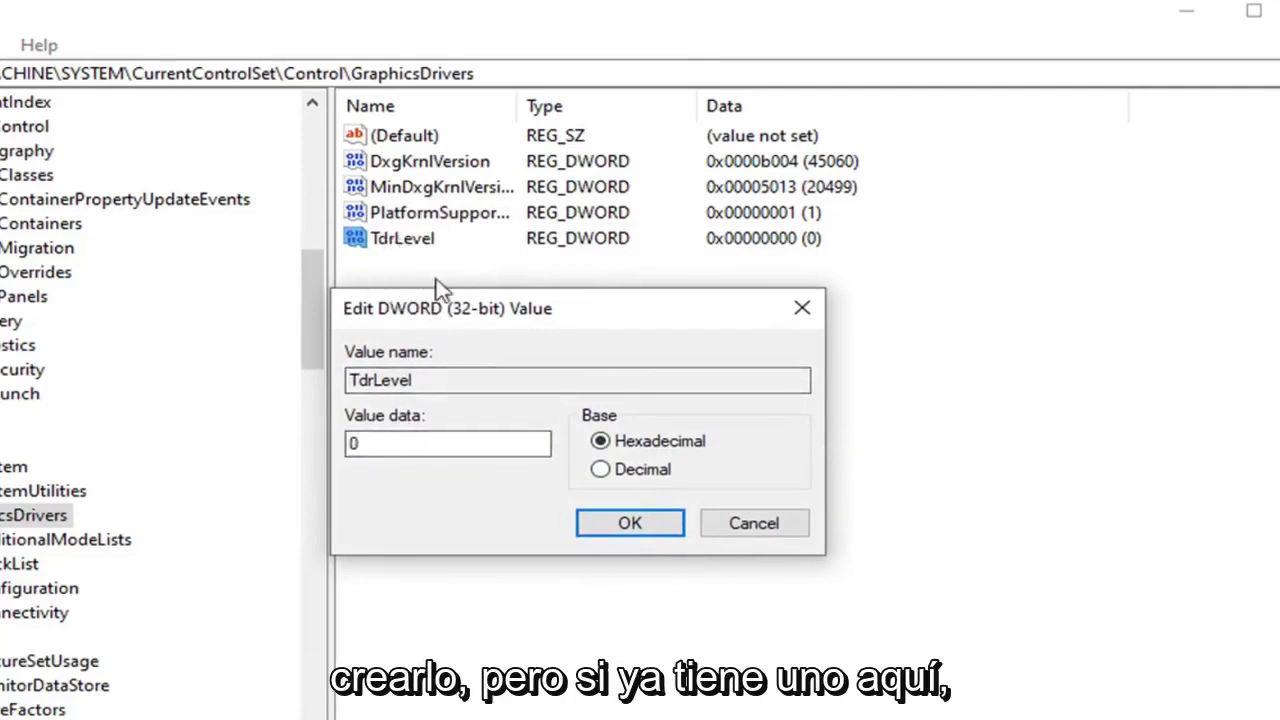
pyautogui.click(627, 526)
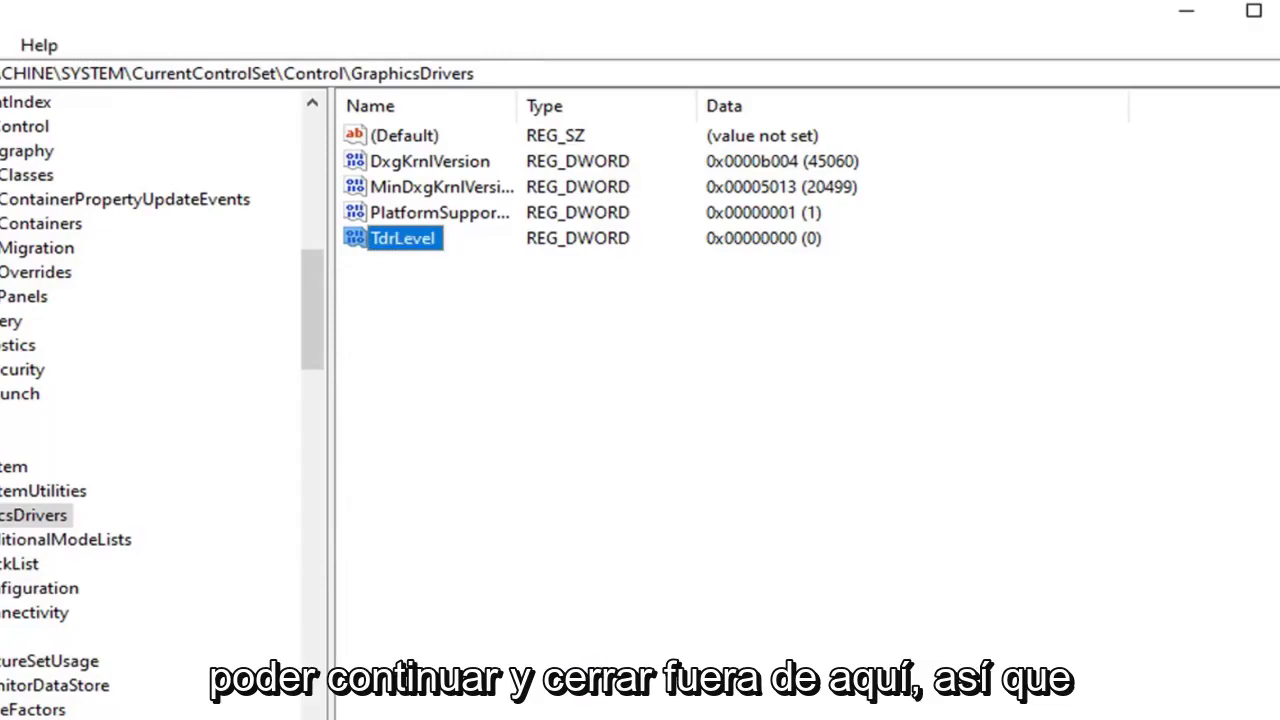
# Collapse the tree back to Computer and close Registry Editor.
pyautogui.scroll(10, 255, 347)
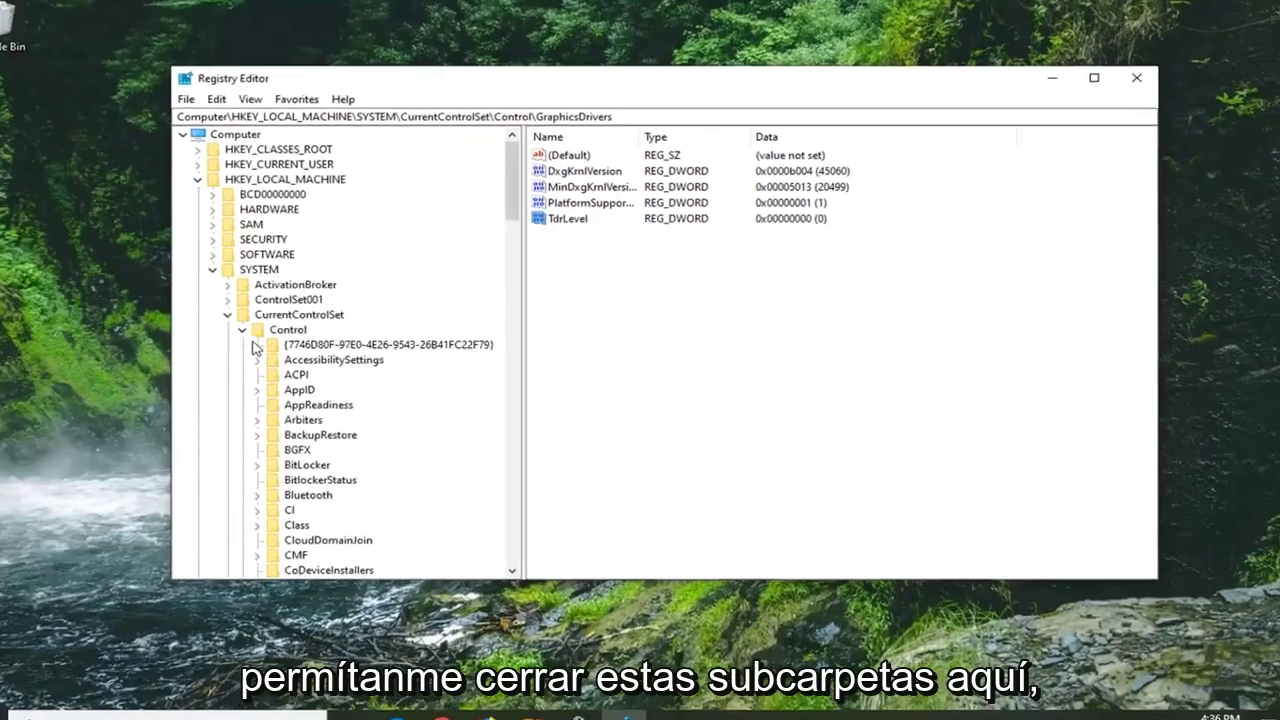
pyautogui.click(269, 330)
pyautogui.click(239, 269)
pyautogui.click(224, 180)
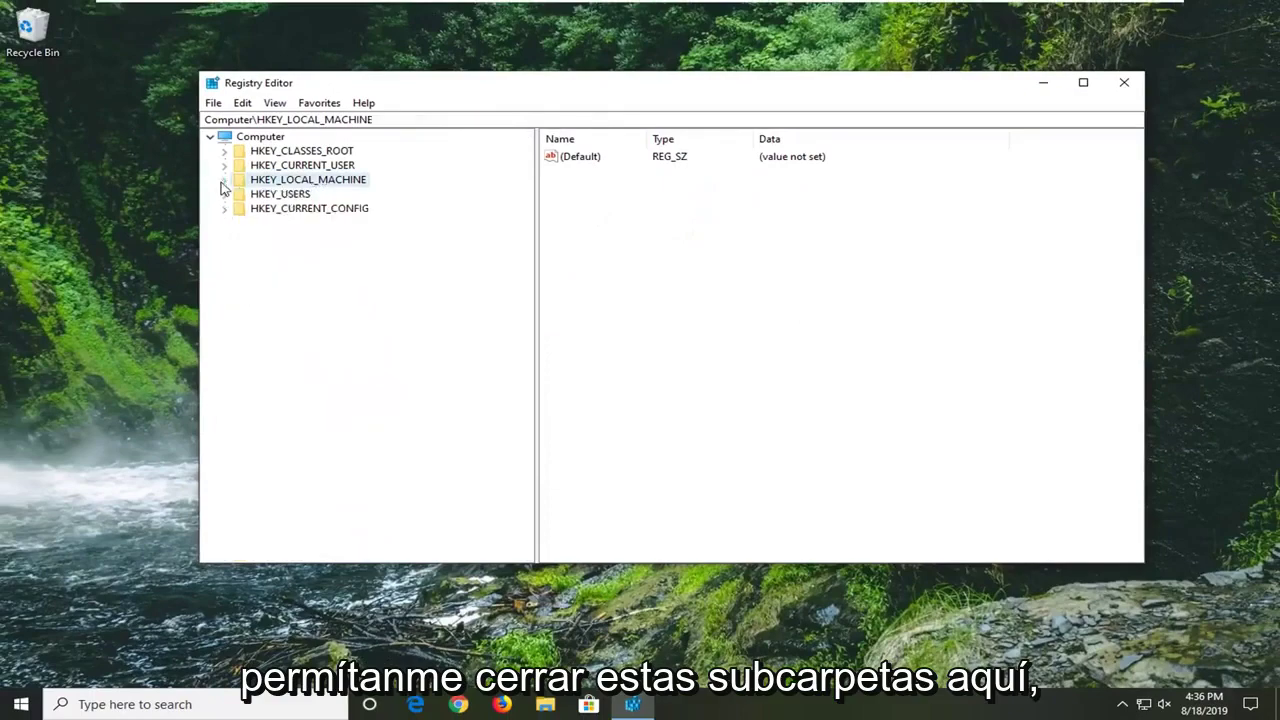
pyautogui.click(258, 136)
pyautogui.click(1124, 82)
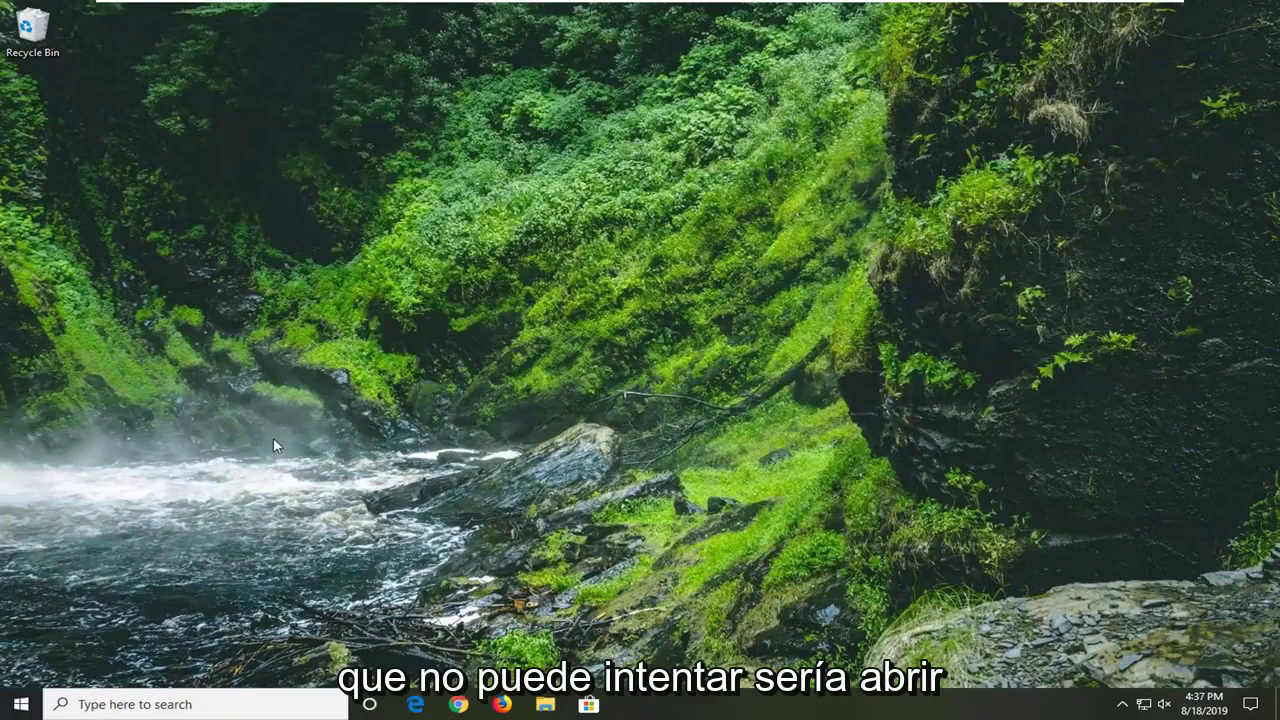
# Open the Start menu and search for 'device manager'.
pyautogui.press('super')
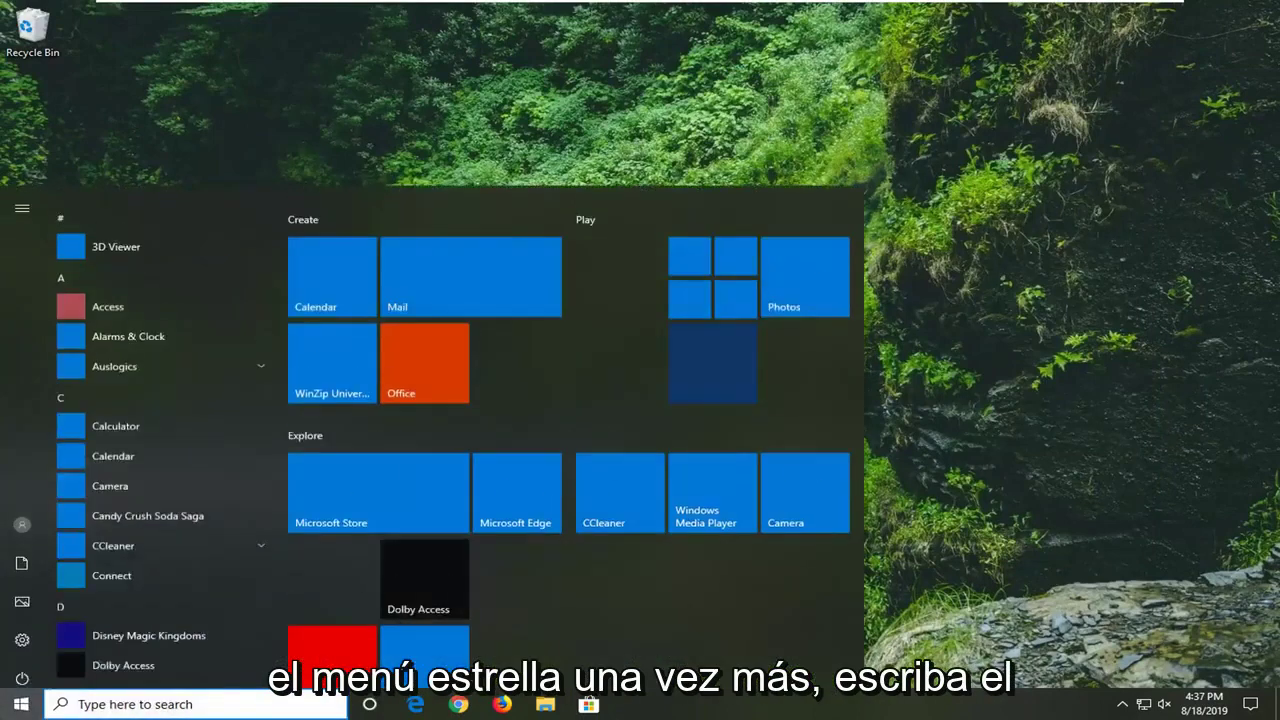
pyautogui.write('device ma')
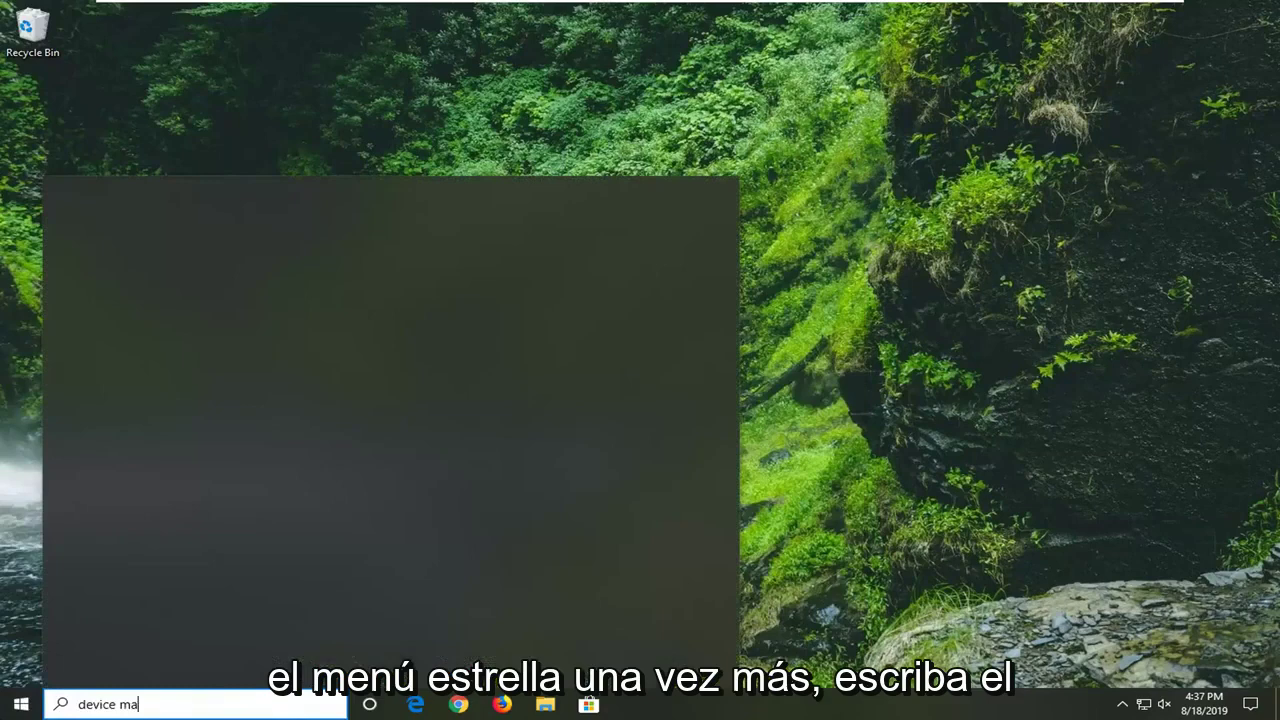
pyautogui.write('nager')
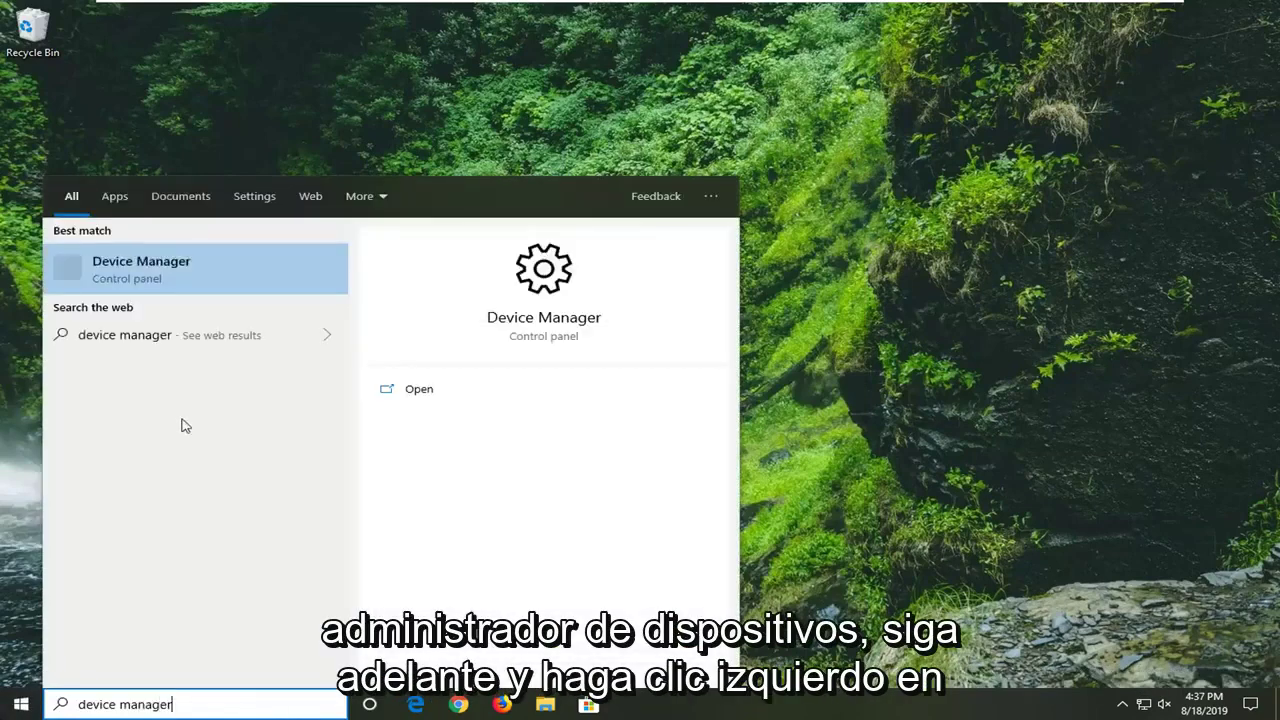
# Open Device Manager and choose Update driver for the VMware SVGA 3D display adapter.
pyautogui.click(148, 273)
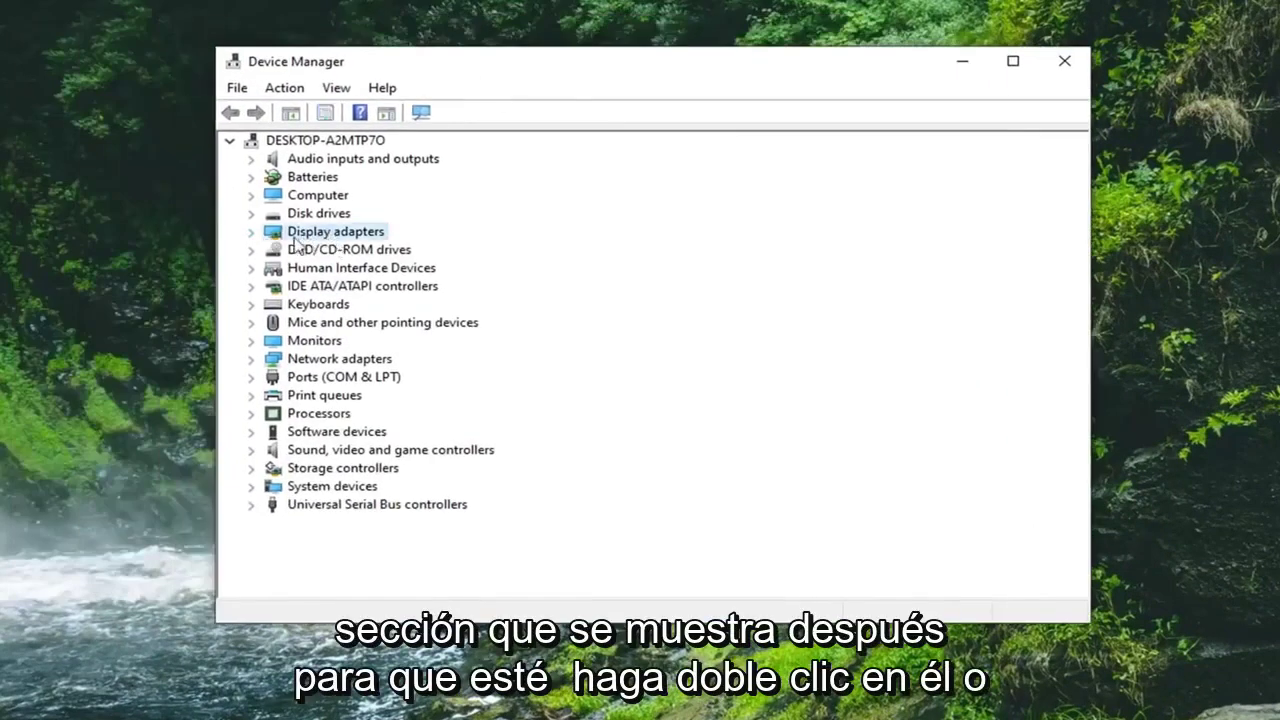
pyautogui.click(252, 232)
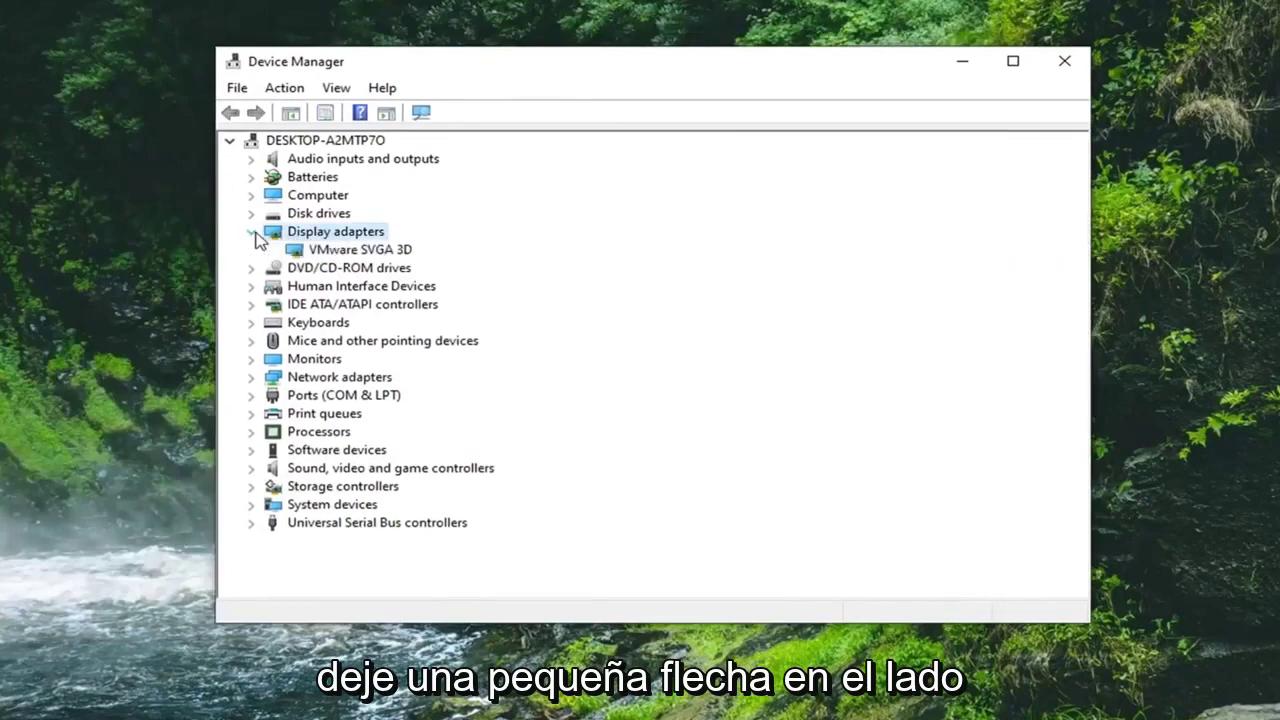
pyautogui.click(352, 253)
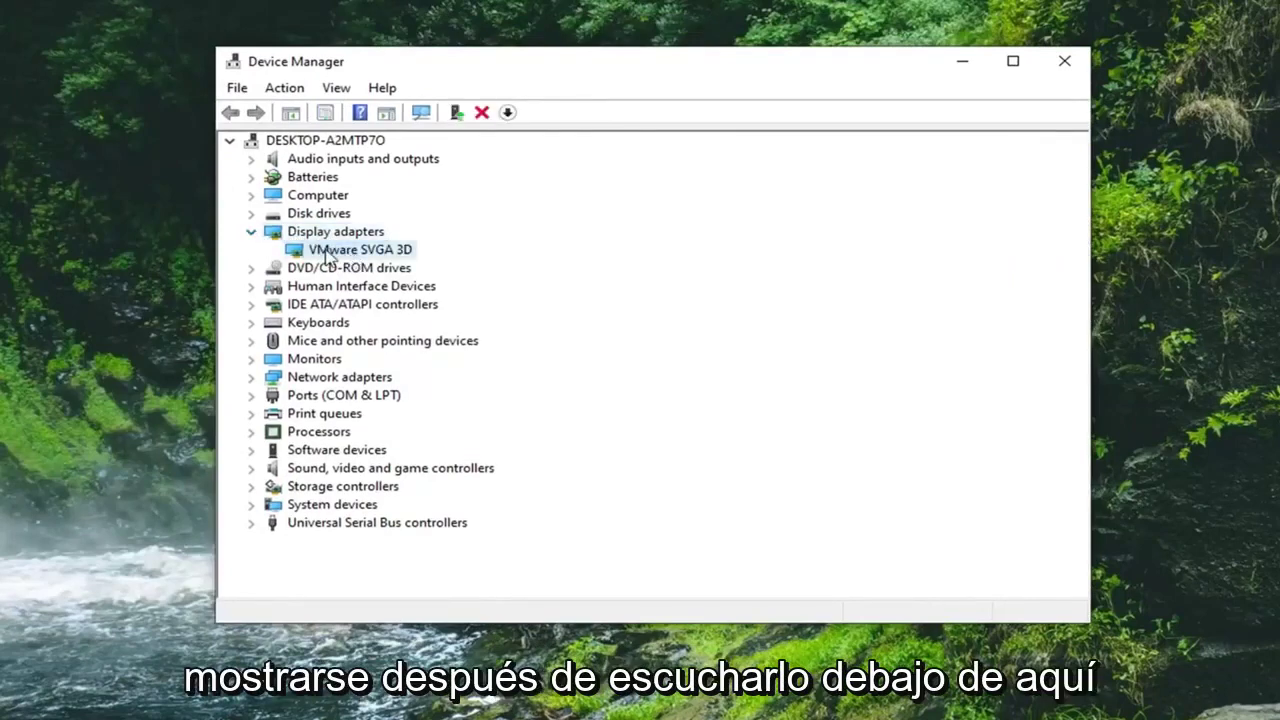
pyautogui.rightClick(327, 256)
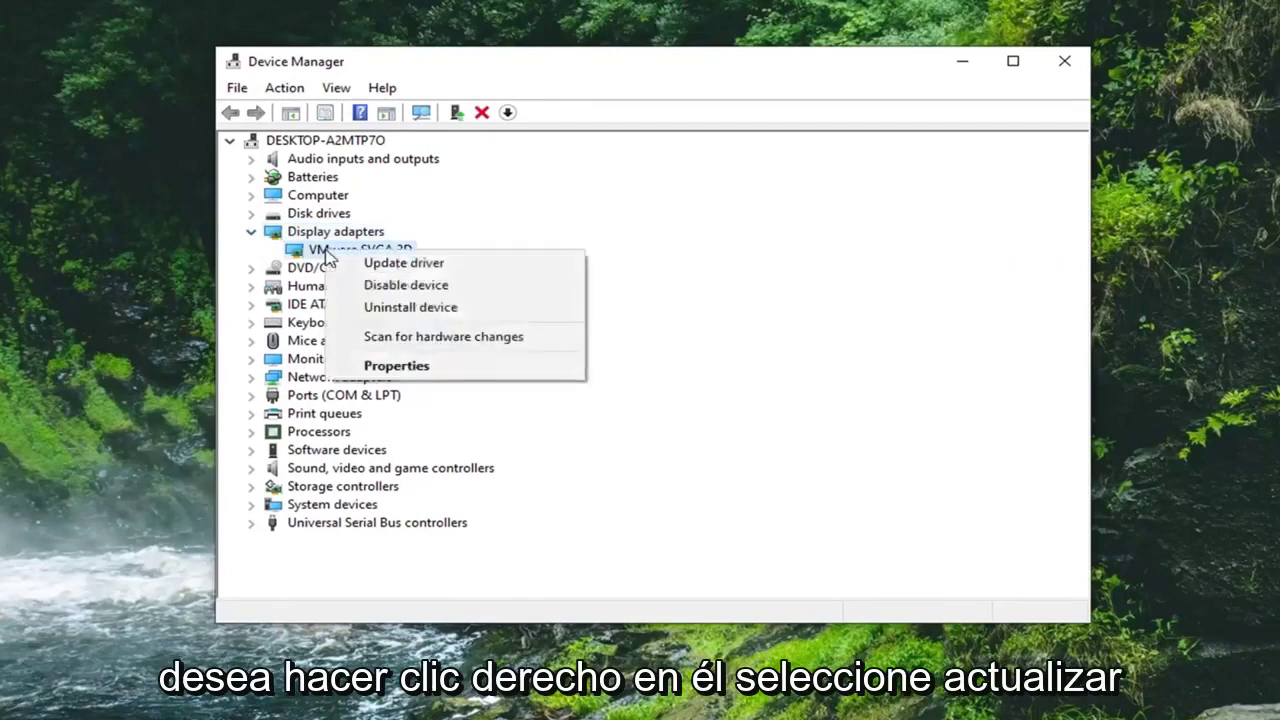
pyautogui.click(408, 263)
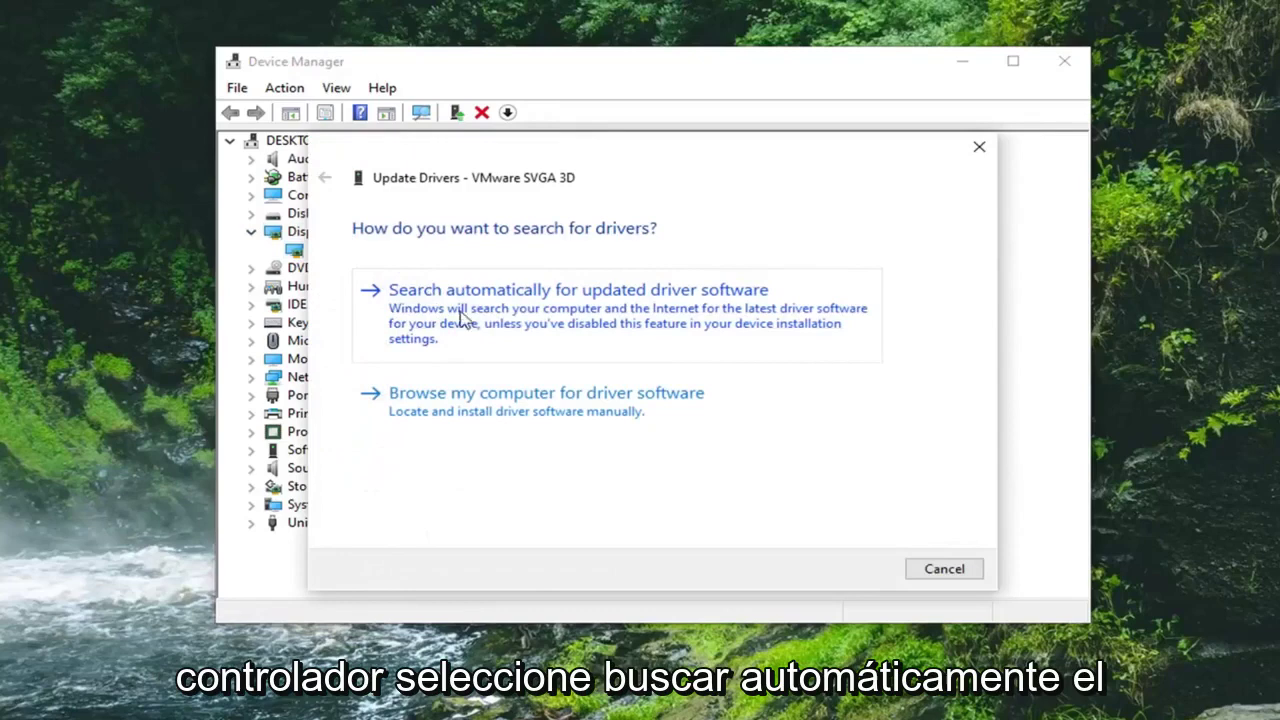
# Search automatically for a newer VMware SVGA 3D driver, then close the wizard.
pyautogui.click(640, 322)
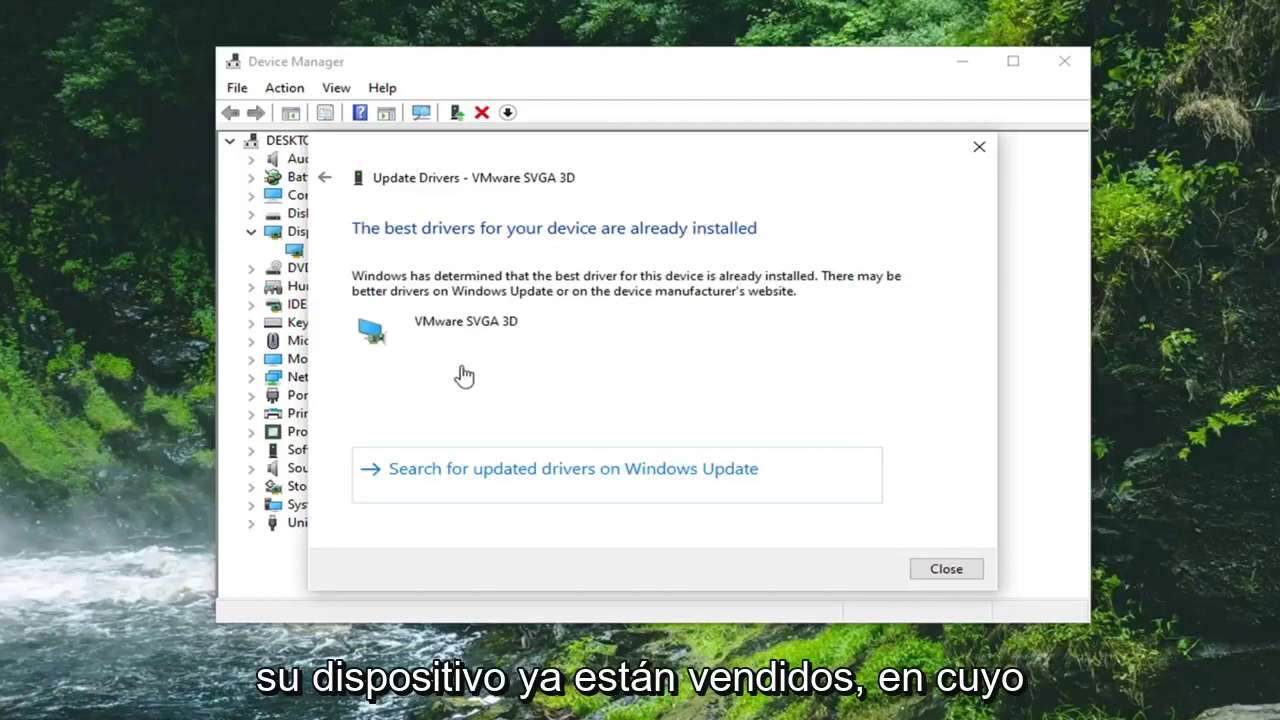
pyautogui.click(948, 568)
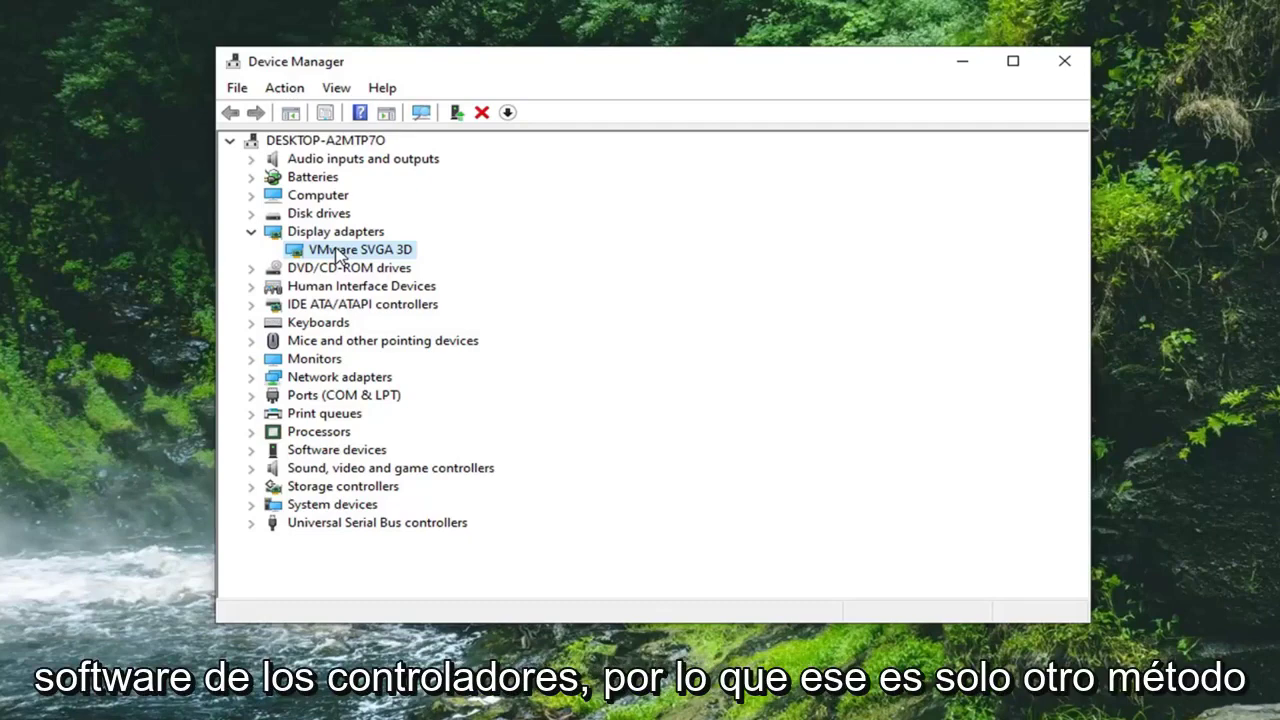
# Collapse the Display adapters category in Device Manager.
pyautogui.click(251, 232)
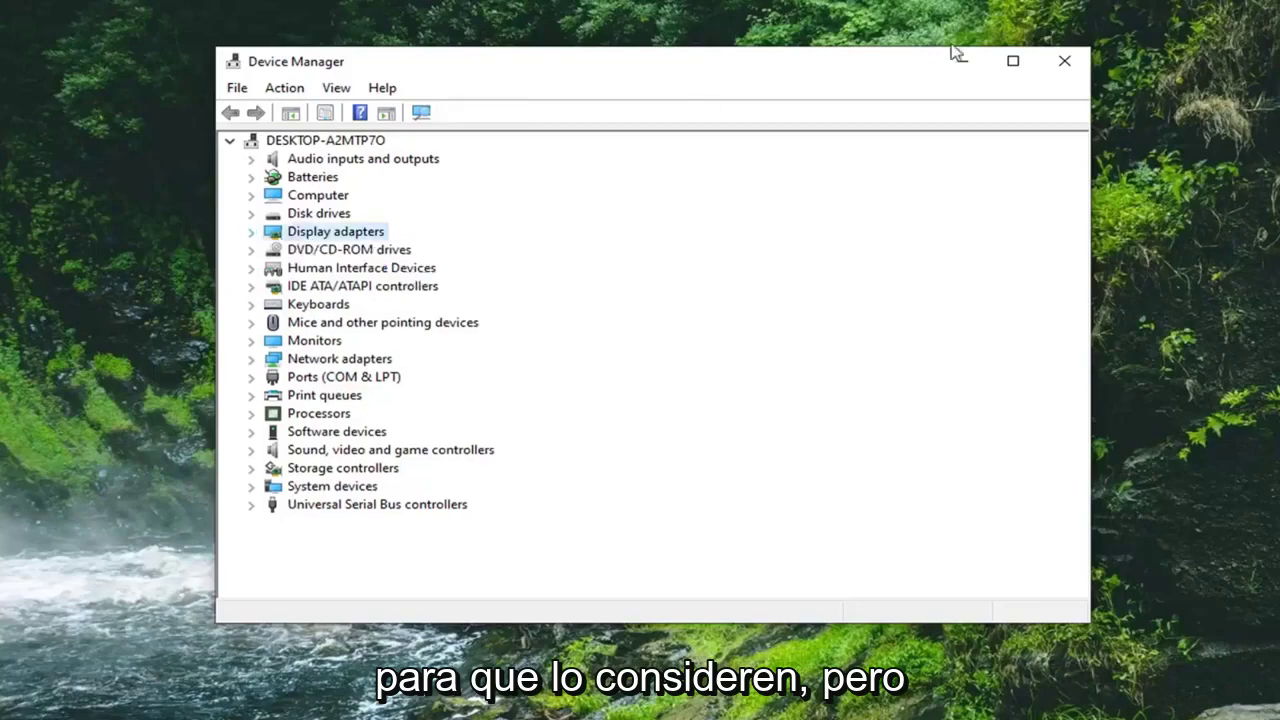